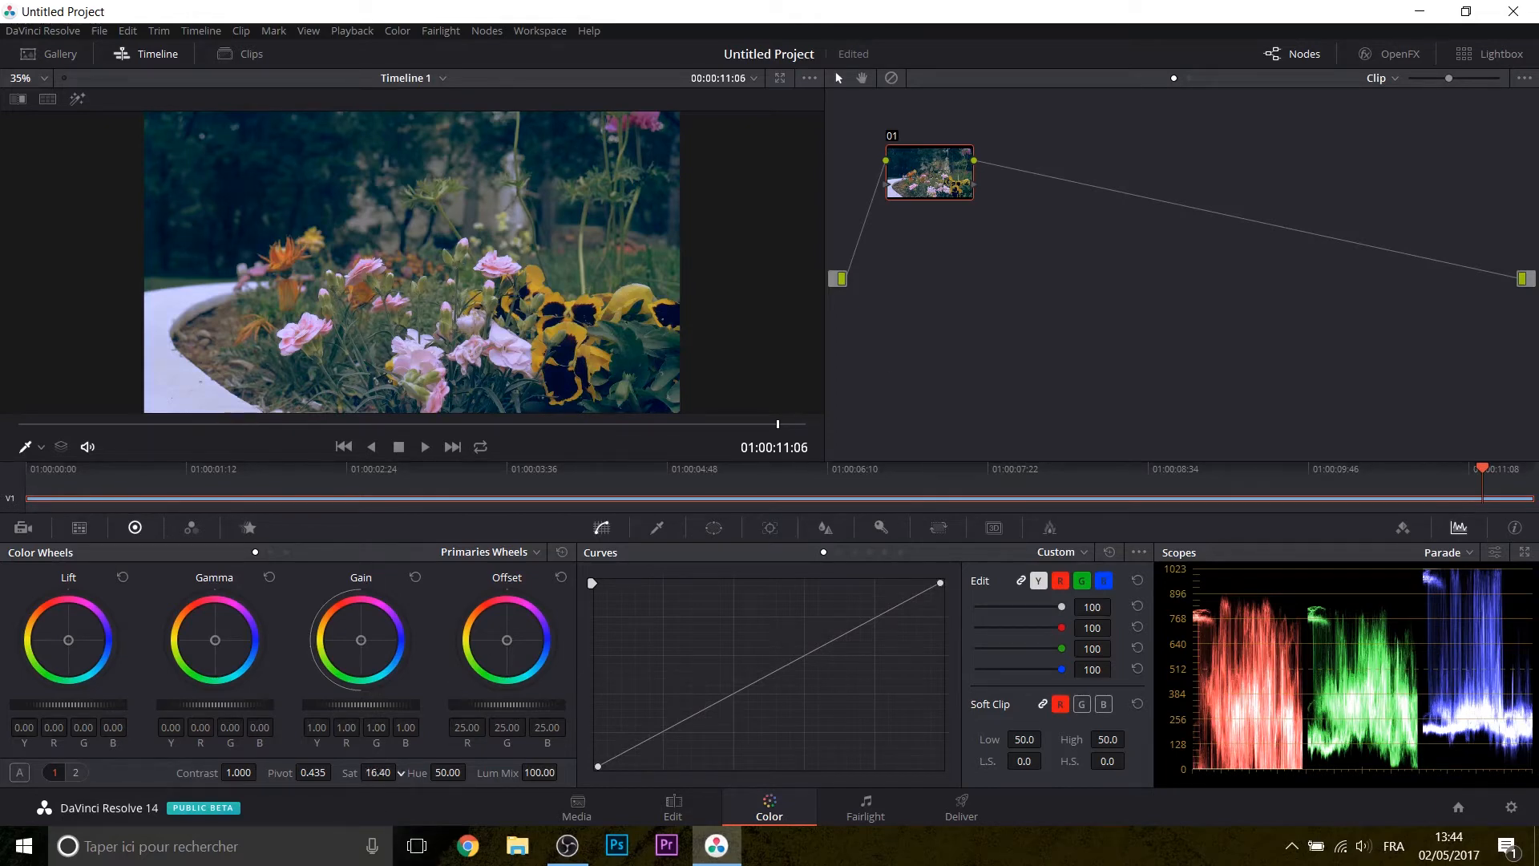
# Step: Reduce node 01's saturation to 0 and add a serial node 02 beside it in the chain
pyautogui.moveTo(401, 773); pyautogui.dragTo(378, 772)
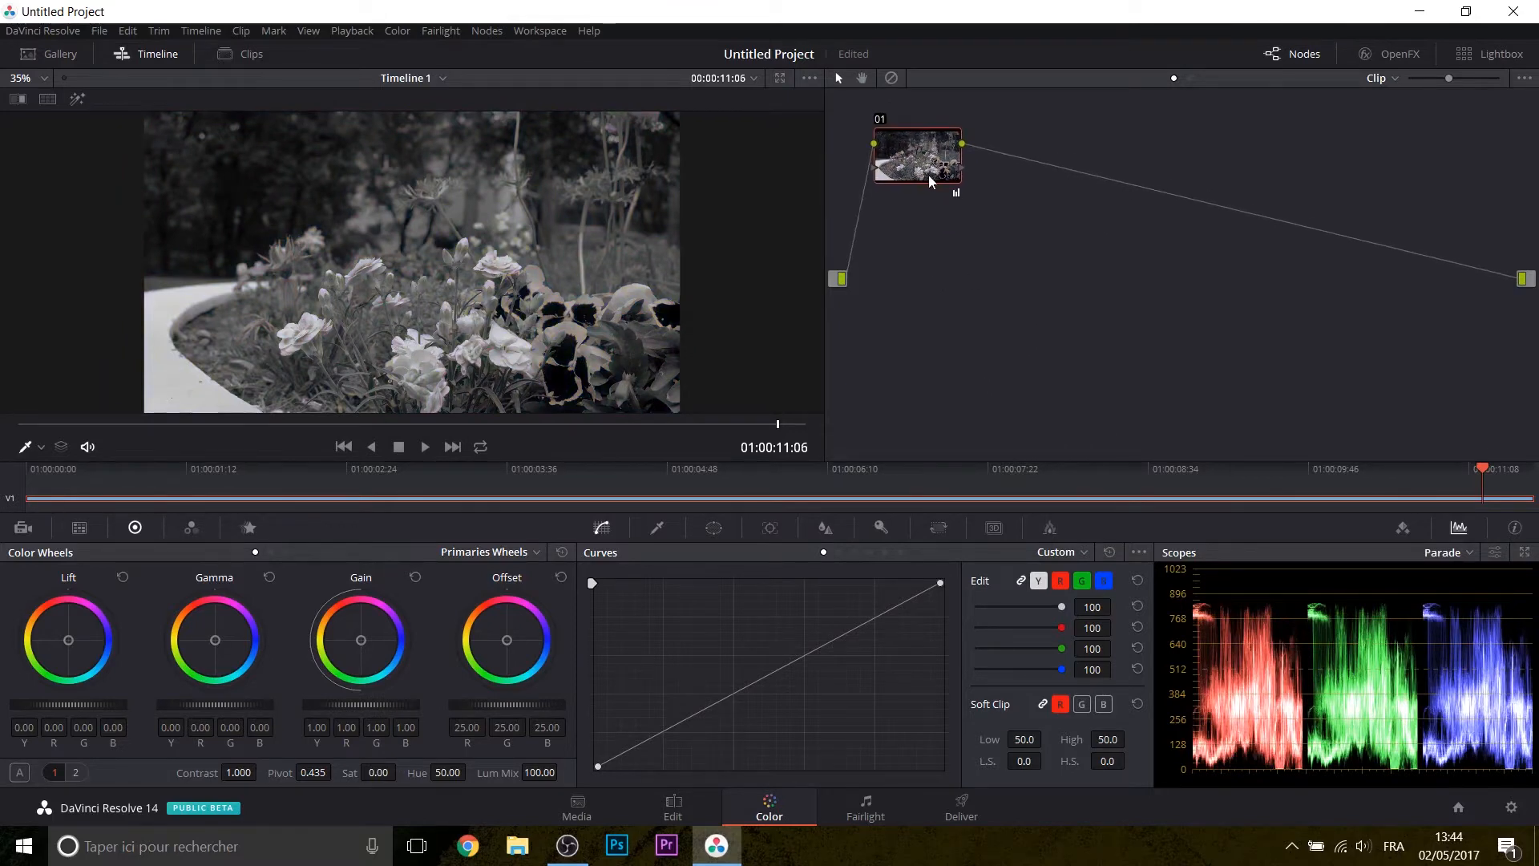
pyautogui.hotkey('alt', 's')
pyautogui.moveTo(996, 215); pyautogui.dragTo(1060, 166)
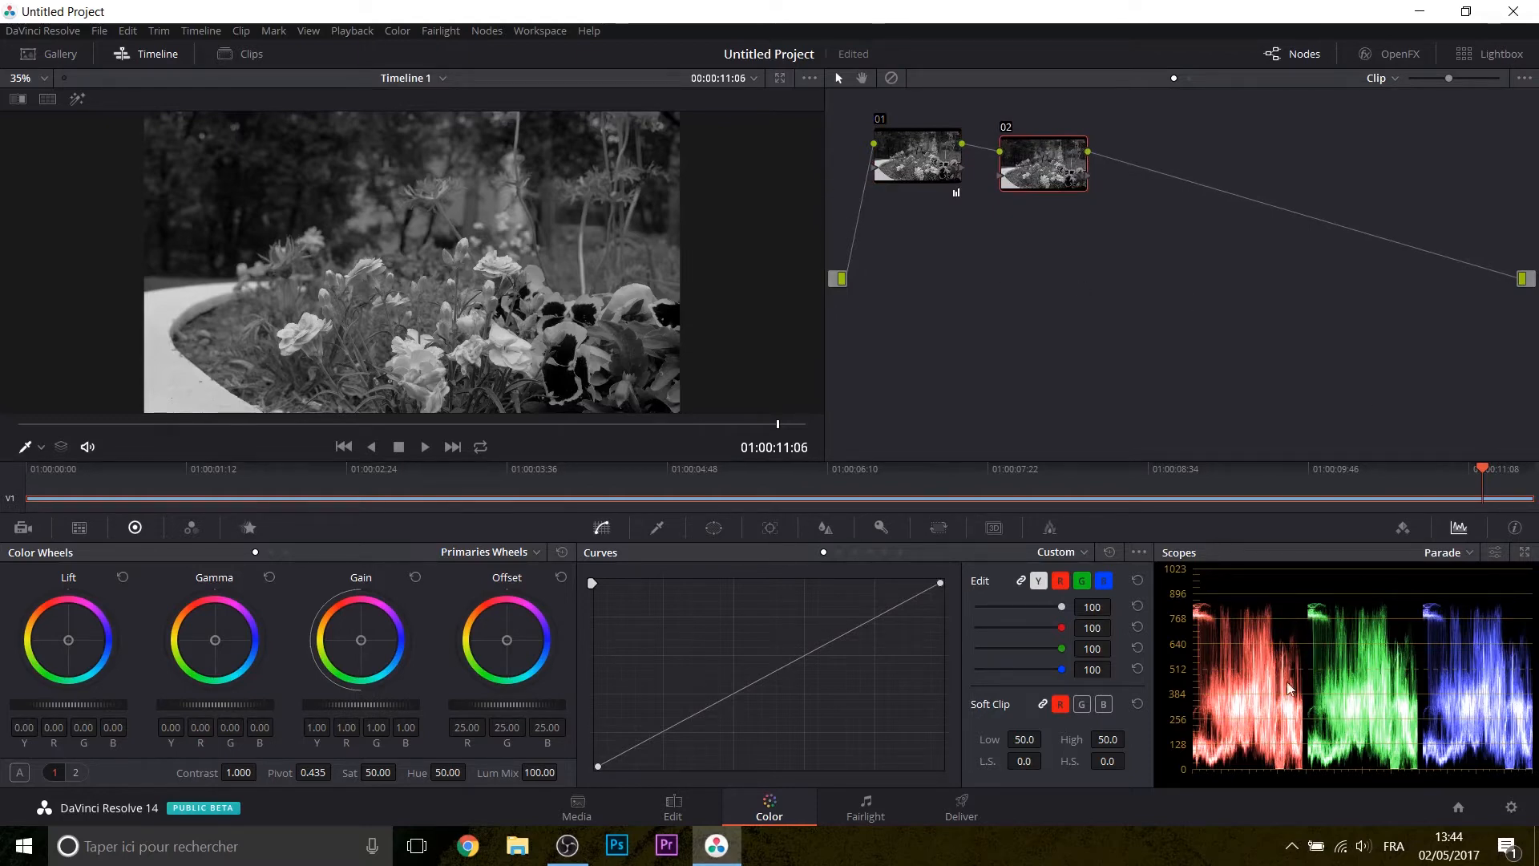
# Step: Switch the video scope from Parade to Waveform
pyautogui.click(1462, 546)
pyautogui.click(1453, 594)
pyautogui.click(1439, 551)
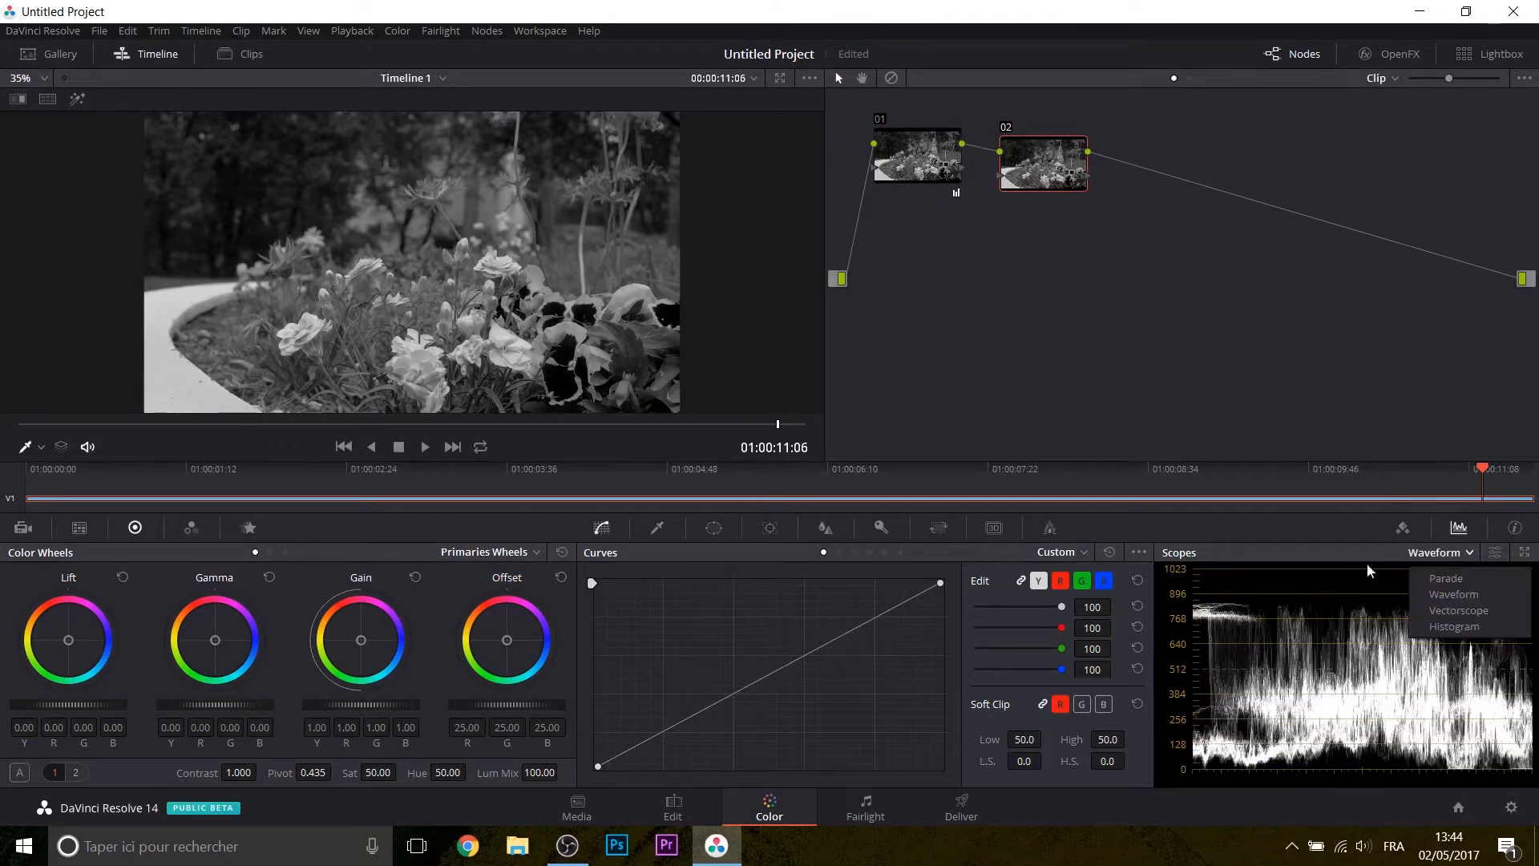
pyautogui.click(1342, 611)
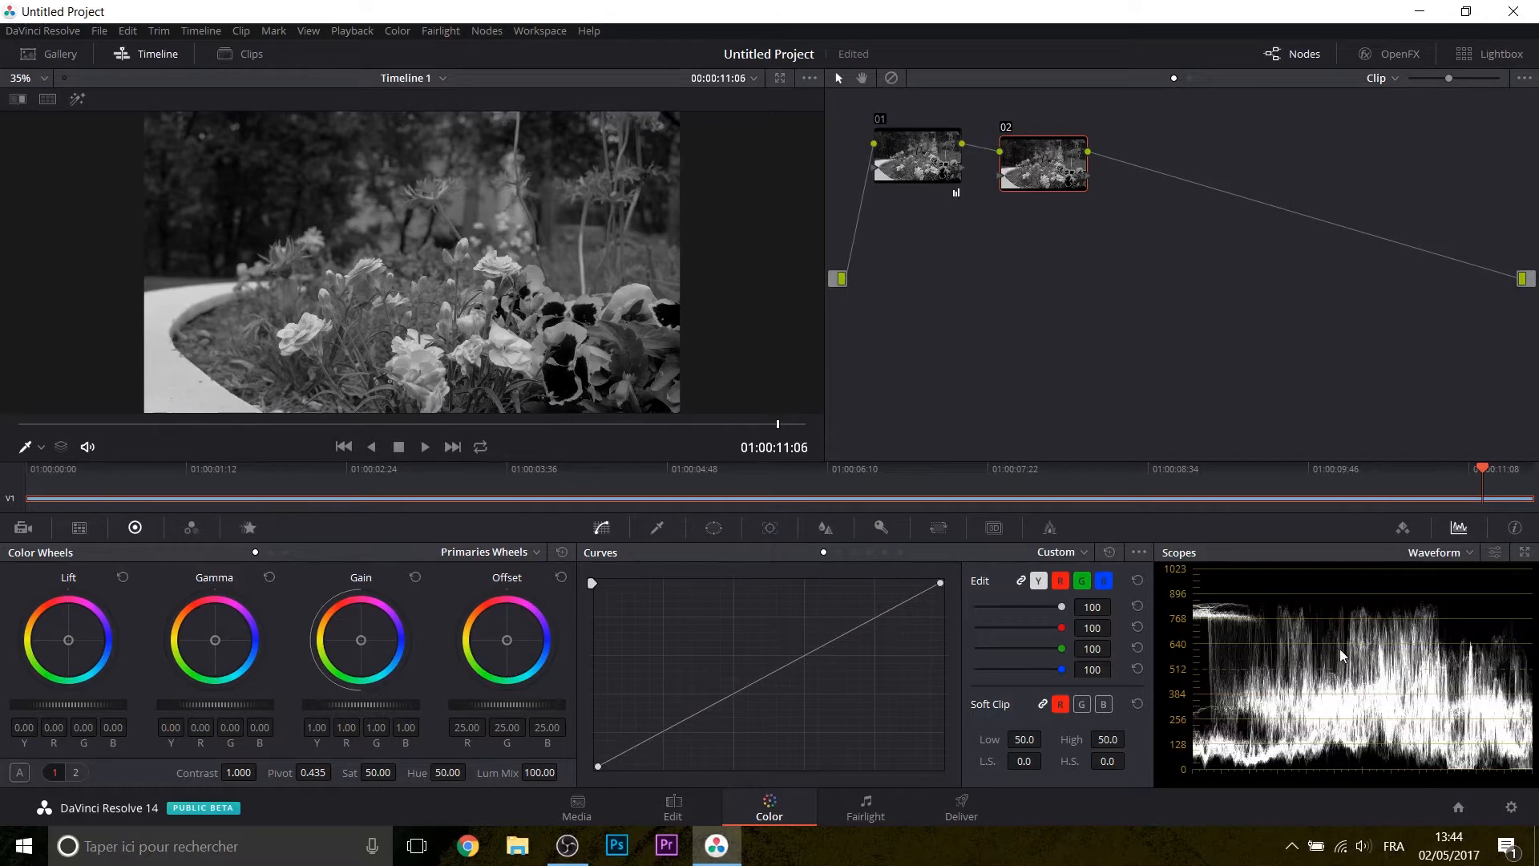
pyautogui.click(1420, 560)
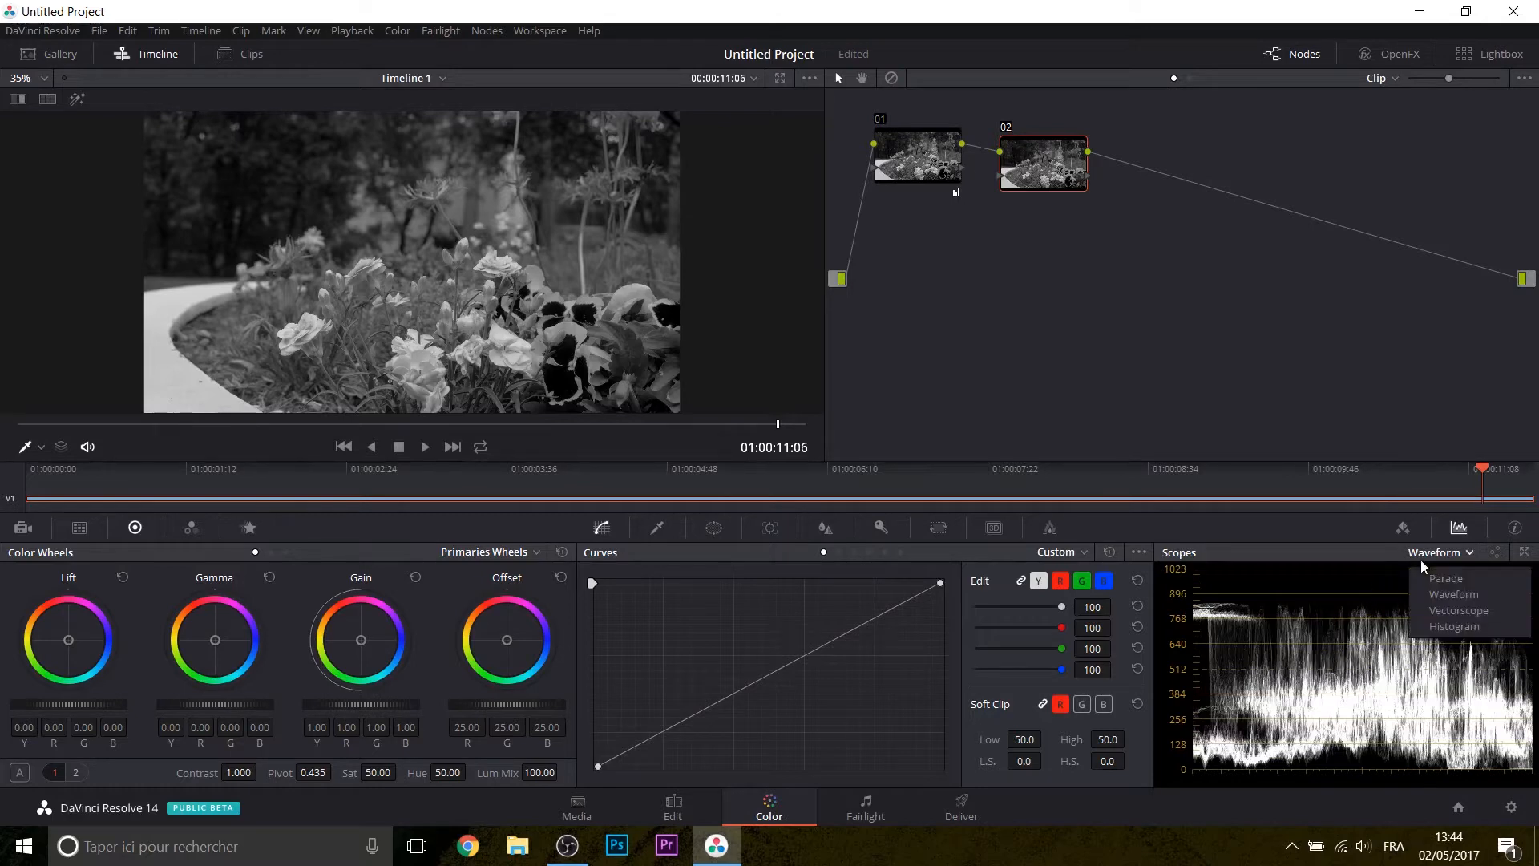
pyautogui.click(1425, 558)
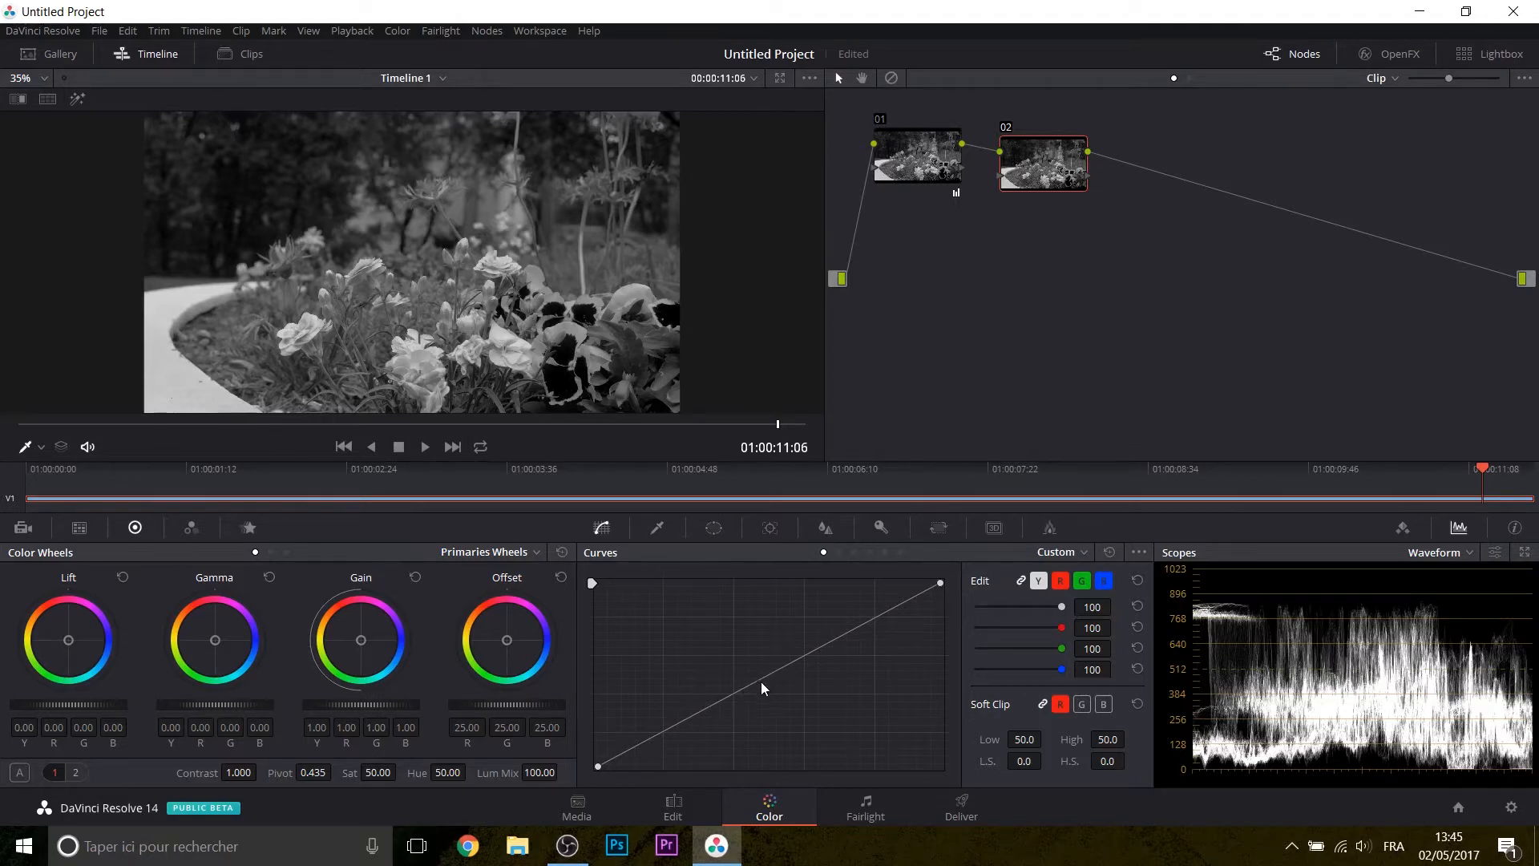
# Step: Shape node 02's custom curve into a gentle S with raised midtones and highlights and lowered shadows, and compare with the node off
pyautogui.moveTo(758, 680)
pyautogui.mouseDown()
pyautogui.moveTo(738, 637)
pyautogui.moveTo(776, 691)
pyautogui.moveTo(758, 647)
pyautogui.moveTo(766, 686)
pyautogui.moveTo(753, 661)
pyautogui.mouseUp()
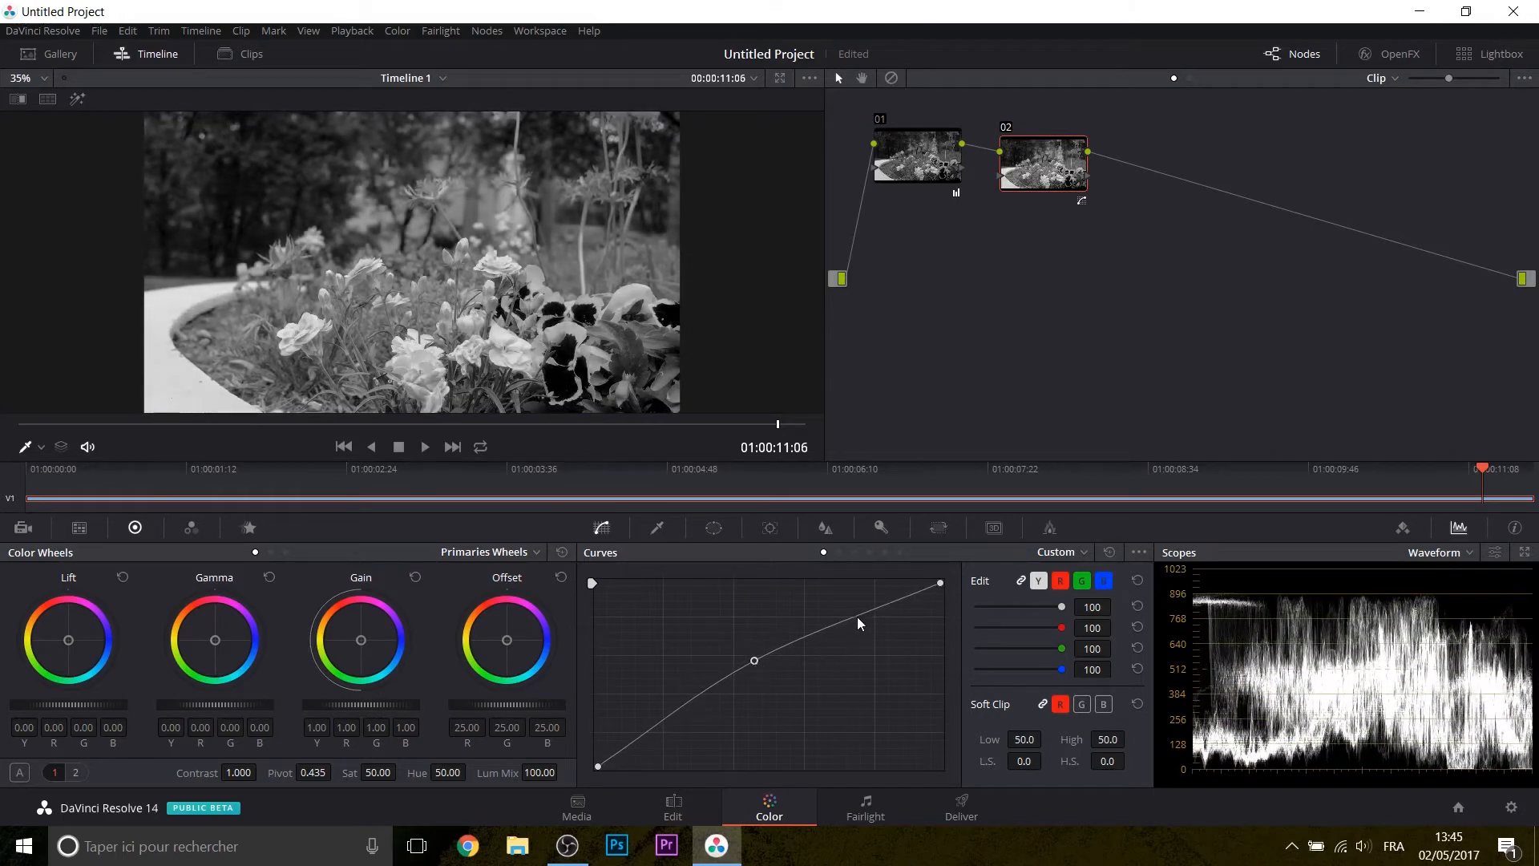
pyautogui.moveTo(858, 617); pyautogui.dragTo(861, 604)
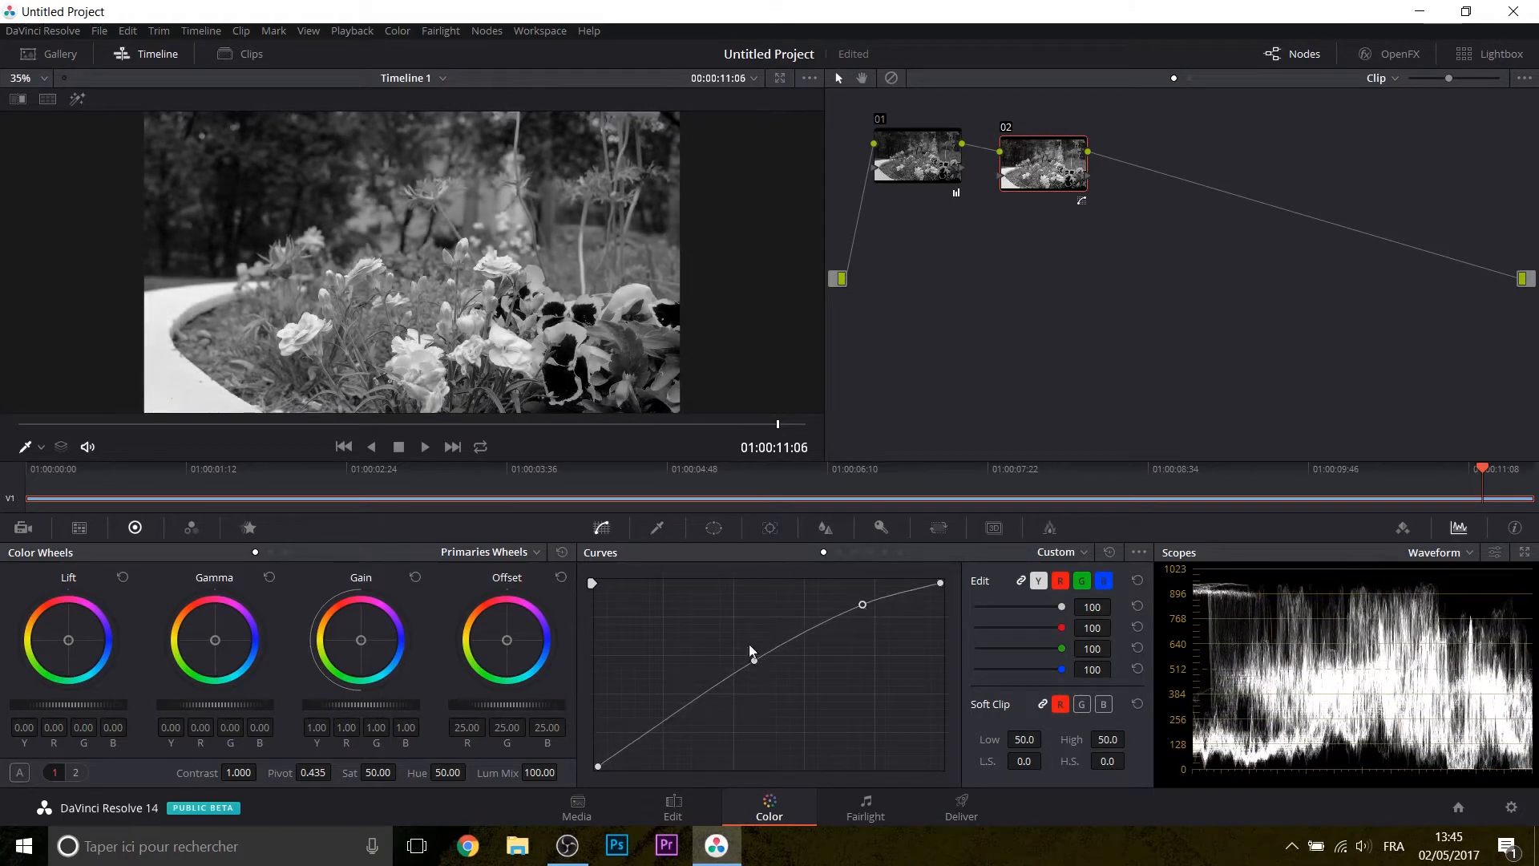
pyautogui.moveTo(624, 749); pyautogui.dragTo(633, 751)
pyautogui.moveTo(754, 661); pyautogui.dragTo(762, 662)
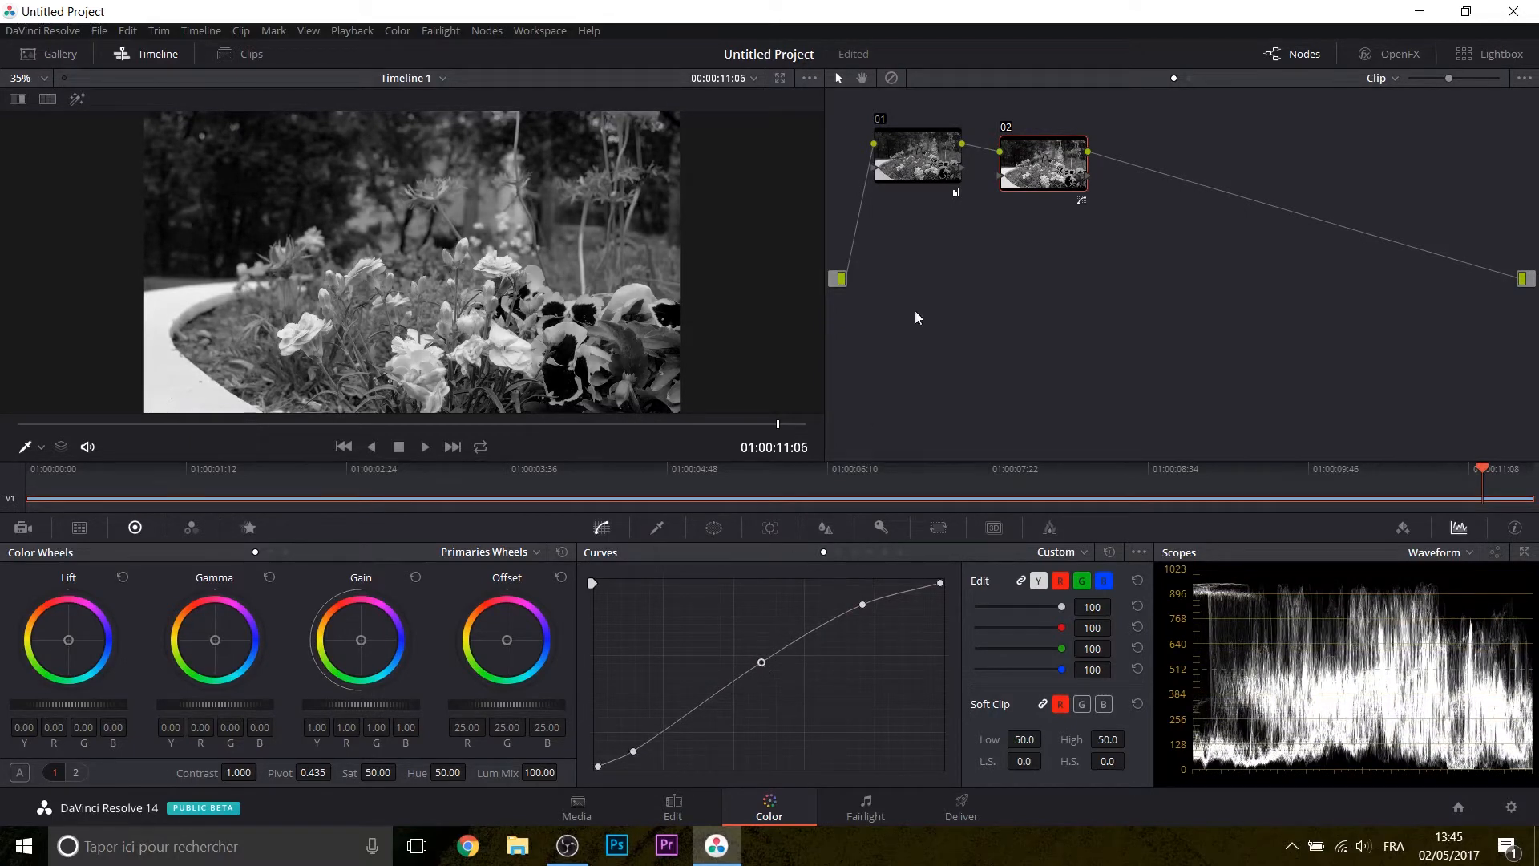
pyautogui.hotkey('ctrl', 'd')
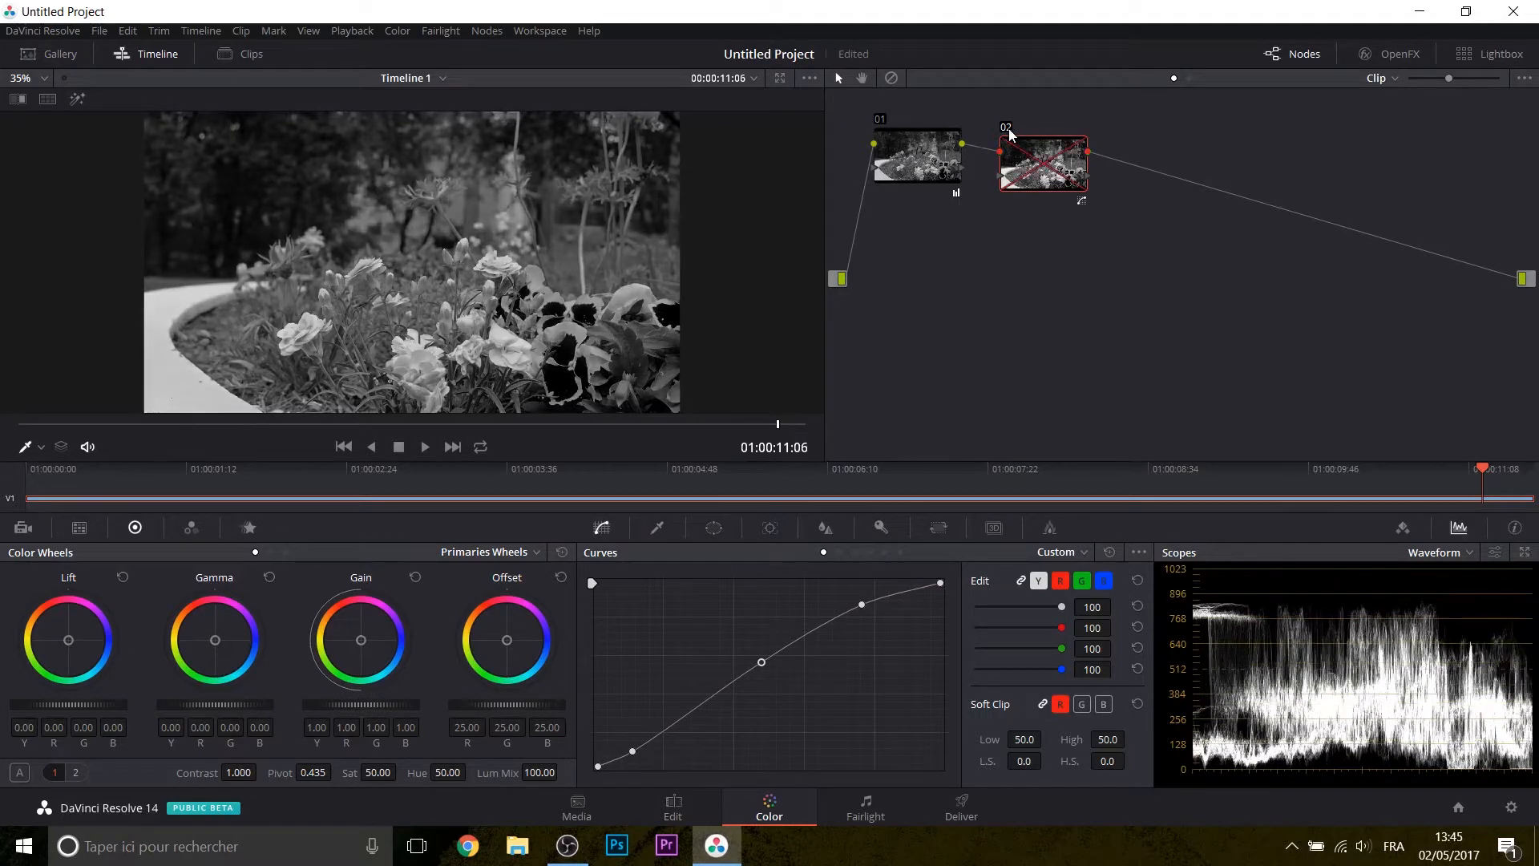
pyautogui.hotkey('ctrl', 'd')
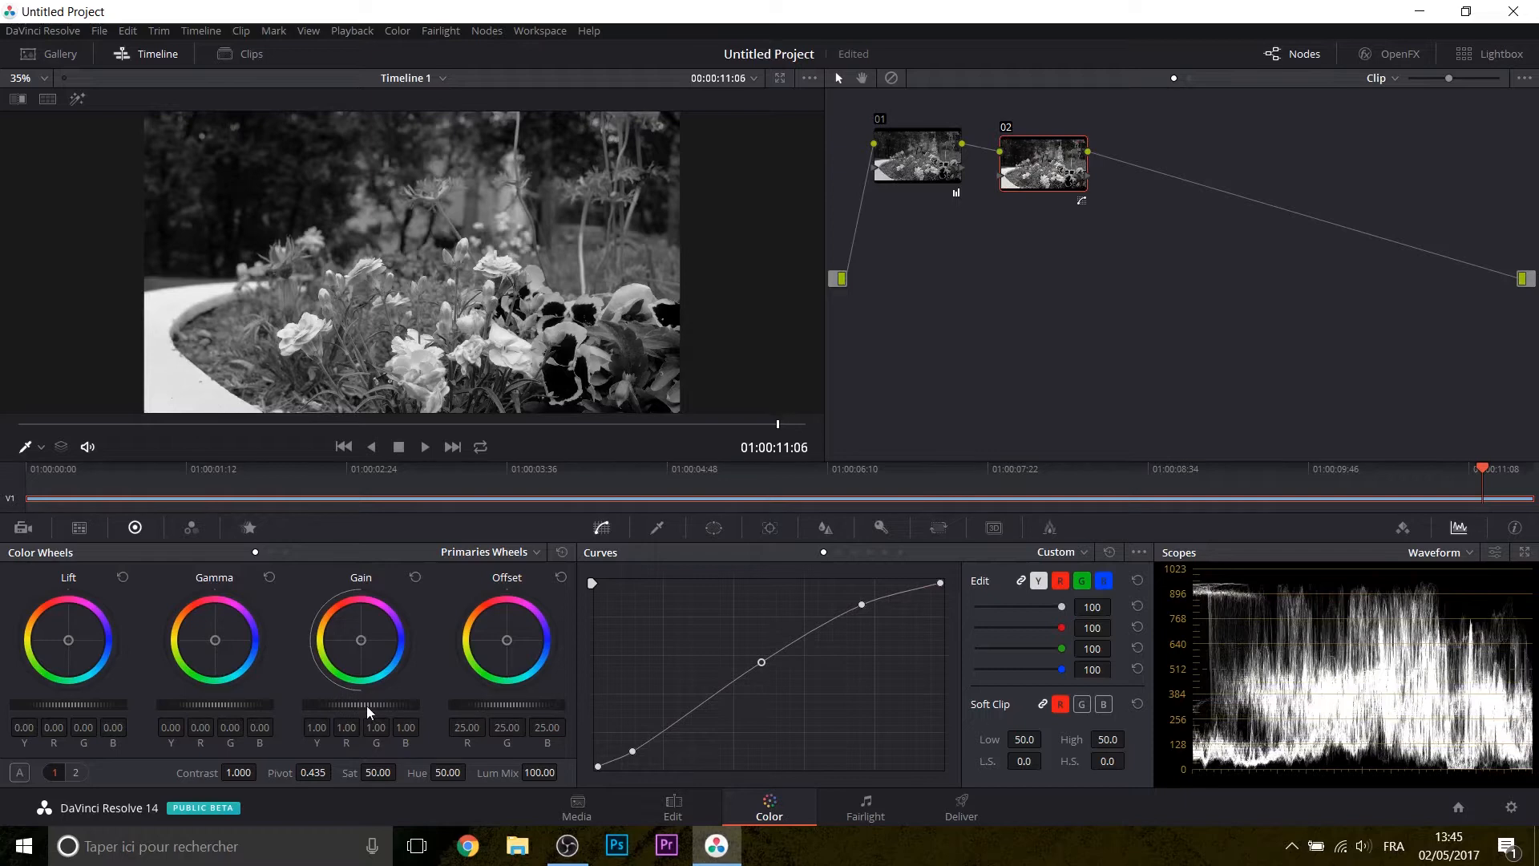
# Step: Lower node 02's master gain to 0.93, compare the image with the node off and on, and nudge the node upward
pyautogui.moveTo(360, 704); pyautogui.dragTo(335, 703)
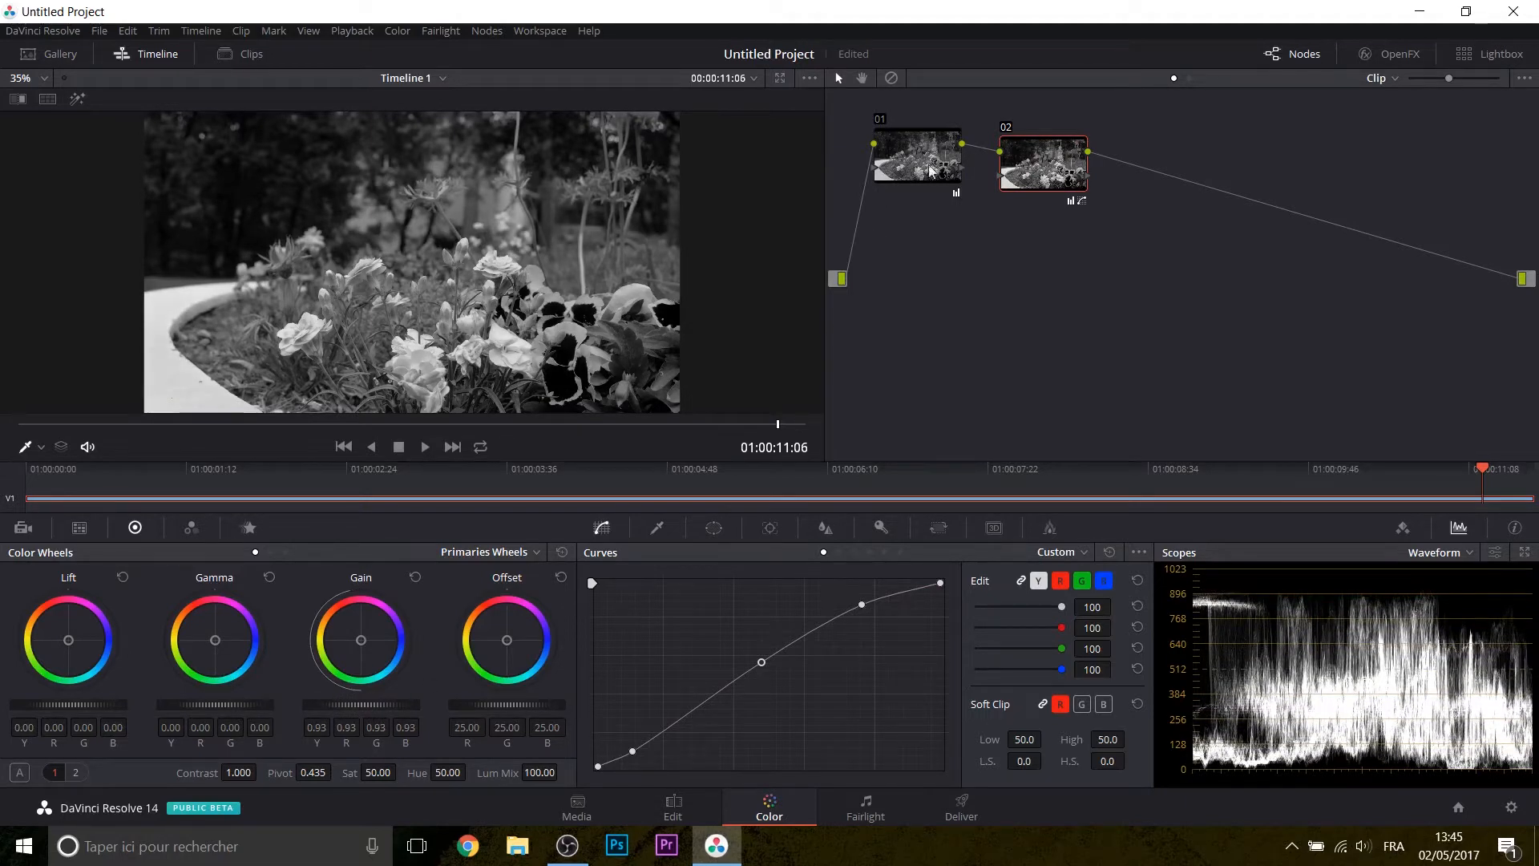
pyautogui.click(1002, 131)
pyautogui.click(1002, 130)
pyautogui.click(1002, 131)
pyautogui.click(1003, 131)
pyautogui.click(1006, 129)
pyautogui.click(1005, 130)
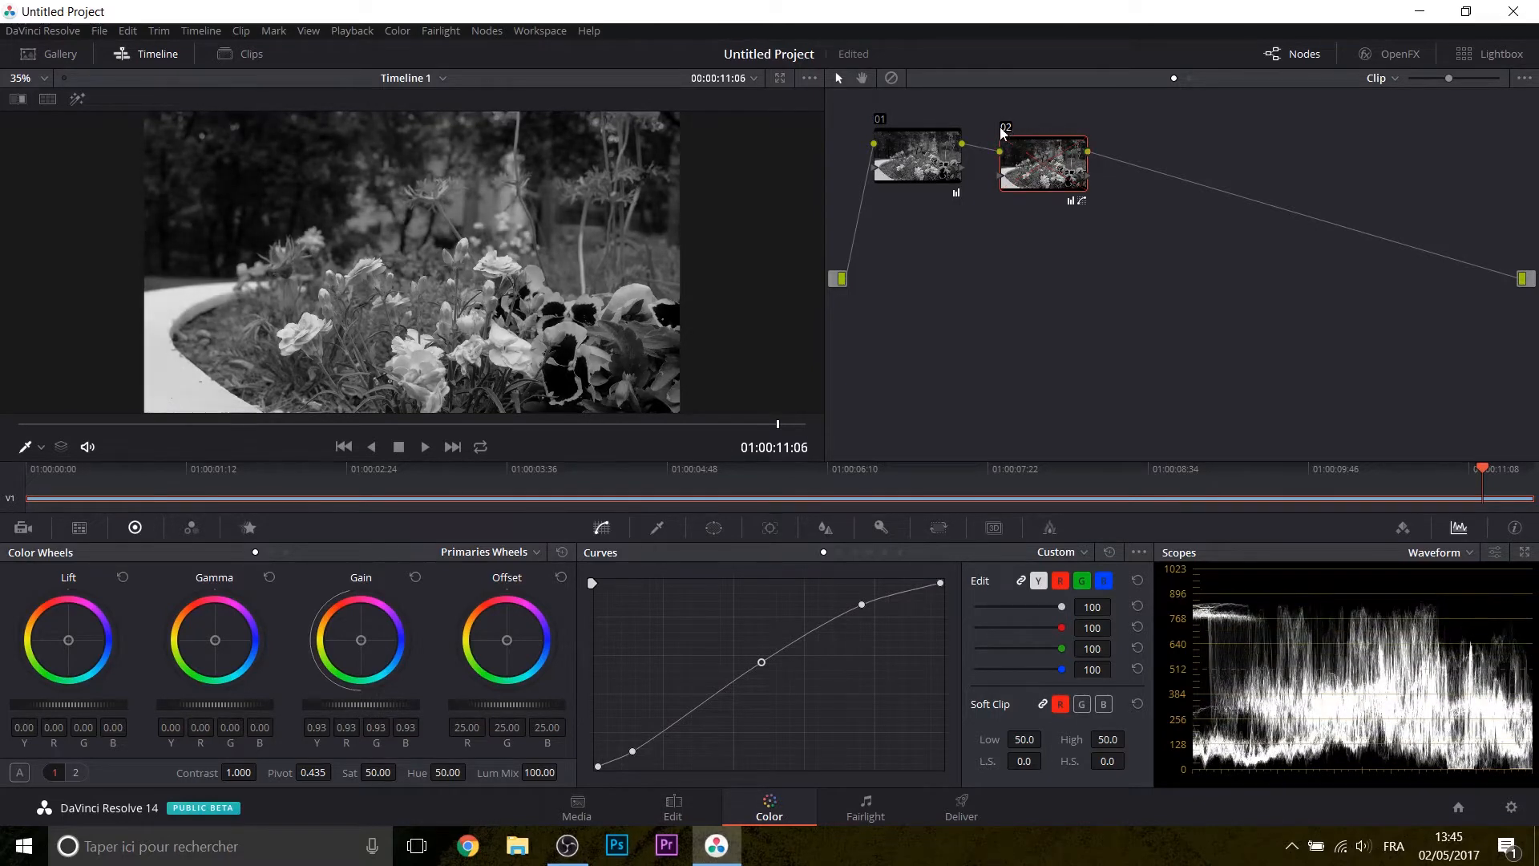
pyautogui.moveTo(1030, 163); pyautogui.dragTo(1025, 148)
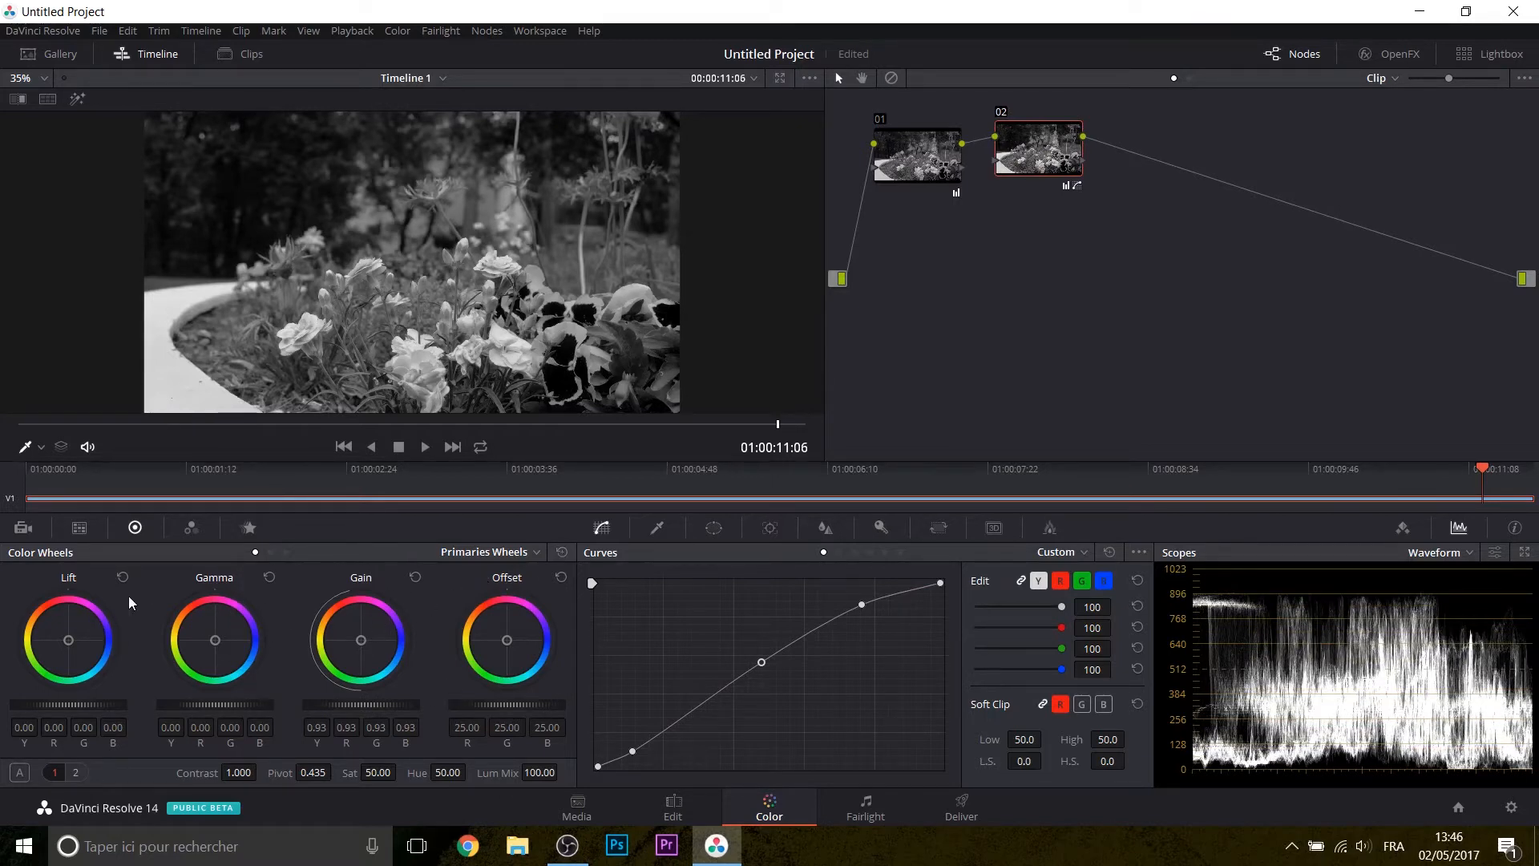
pyautogui.moveTo(215, 639)
pyautogui.mouseDown()
pyautogui.moveTo(233, 647)
pyautogui.moveTo(216, 642)
pyautogui.mouseUp()
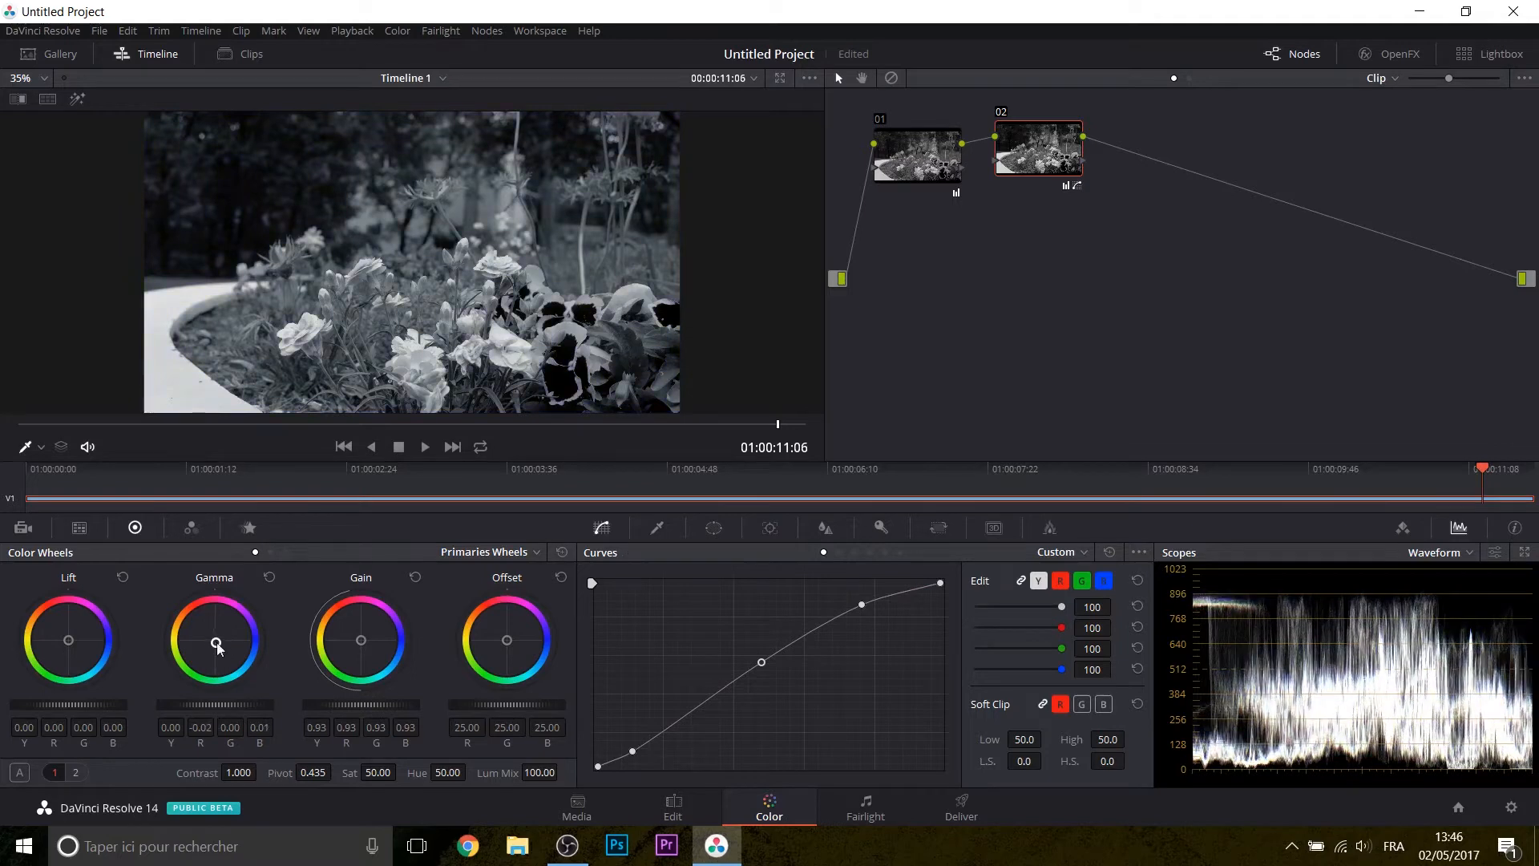
pyautogui.click(267, 581)
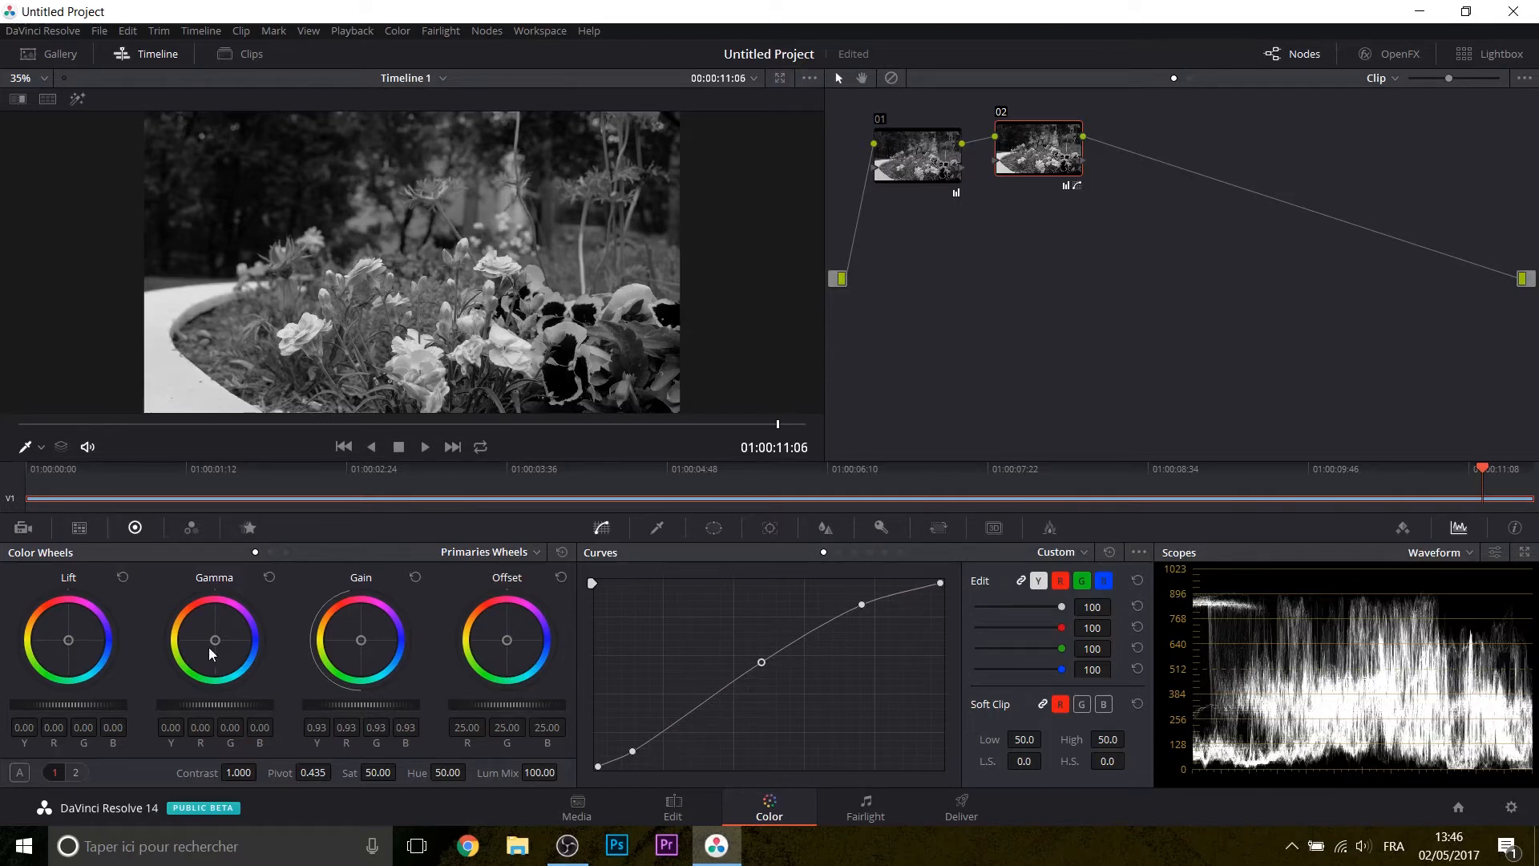
pyautogui.moveTo(214, 639)
pyautogui.mouseDown()
pyautogui.moveTo(220, 622)
pyautogui.moveTo(207, 634)
pyautogui.moveTo(237, 651)
pyautogui.moveTo(220, 622)
pyautogui.moveTo(196, 661)
pyautogui.moveTo(218, 626)
pyautogui.moveTo(195, 622)
pyautogui.mouseUp()
pyautogui.click(269, 577)
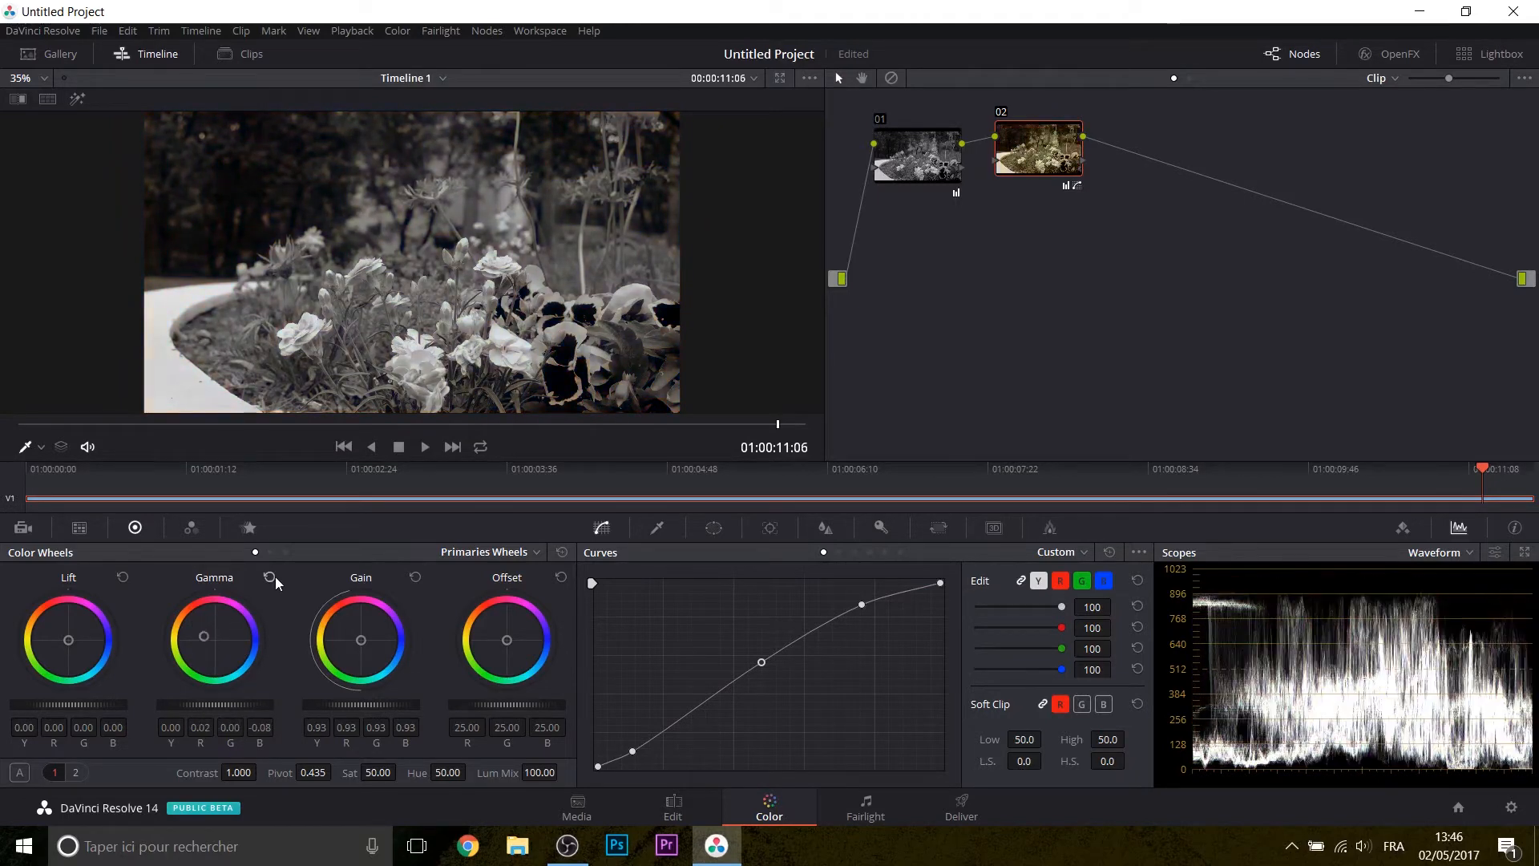
# Step: Move node 02 farther from node 01 and set its saturation to 0
pyautogui.moveTo(1033, 151); pyautogui.dragTo(1081, 143)
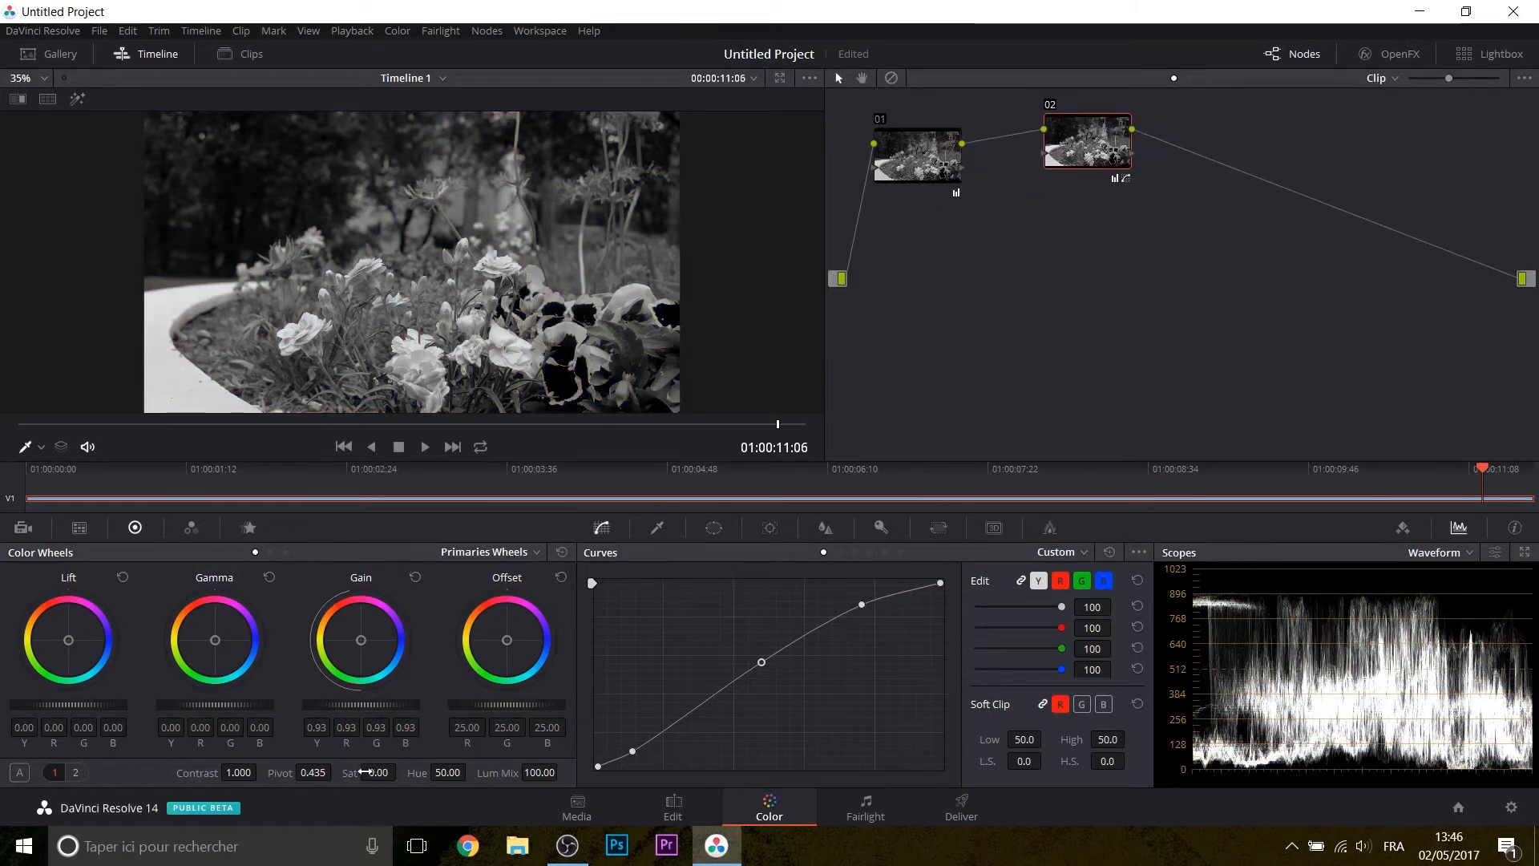
pyautogui.moveTo(213, 641); pyautogui.dragTo(241, 604)
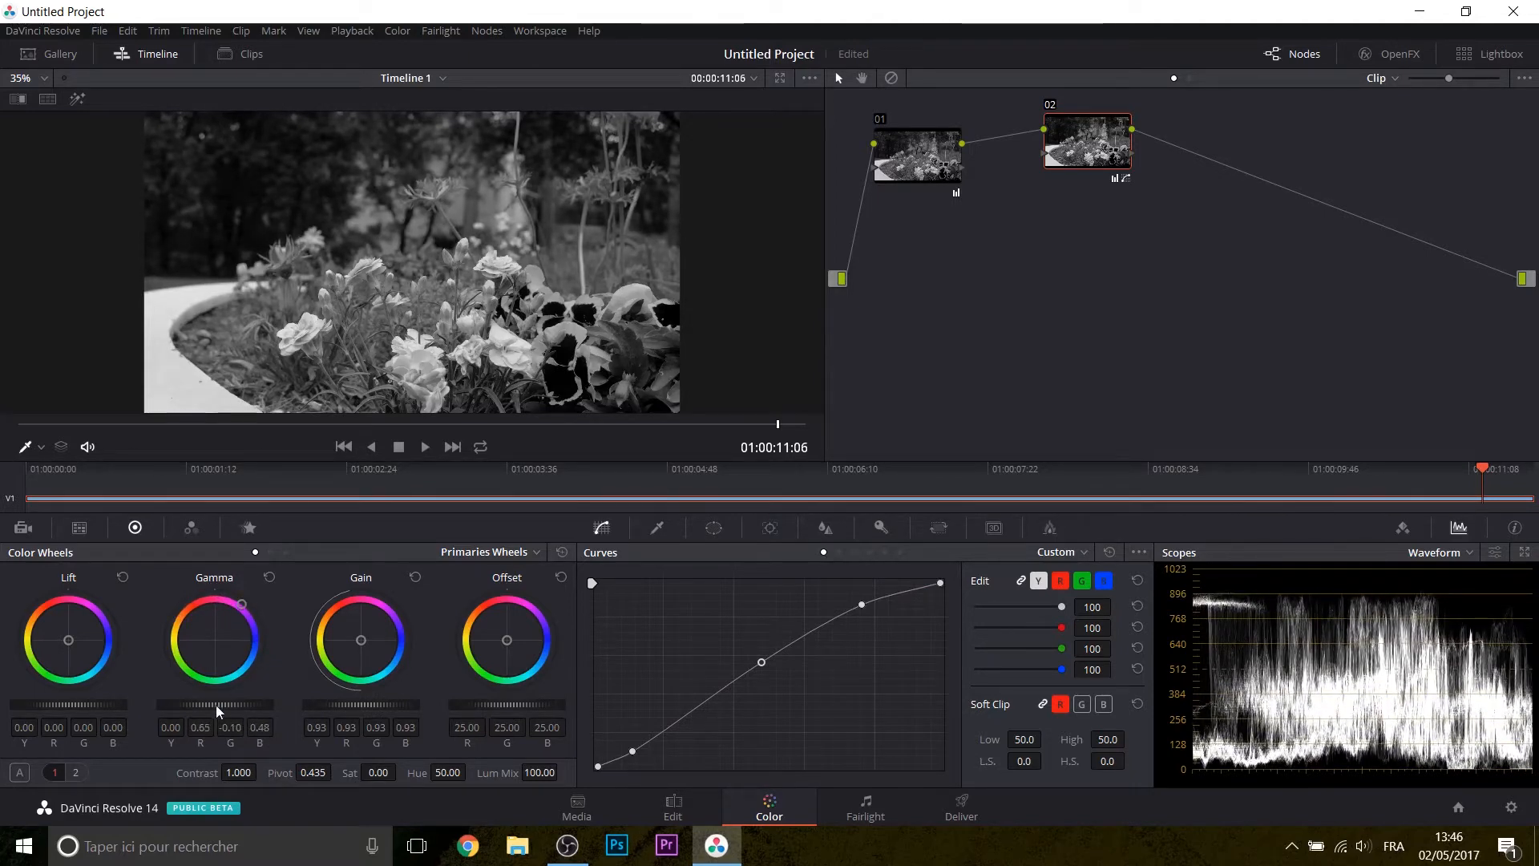
pyautogui.moveTo(215, 705)
pyautogui.mouseDown()
pyautogui.moveTo(265, 705)
pyautogui.moveTo(228, 705)
pyautogui.mouseUp()
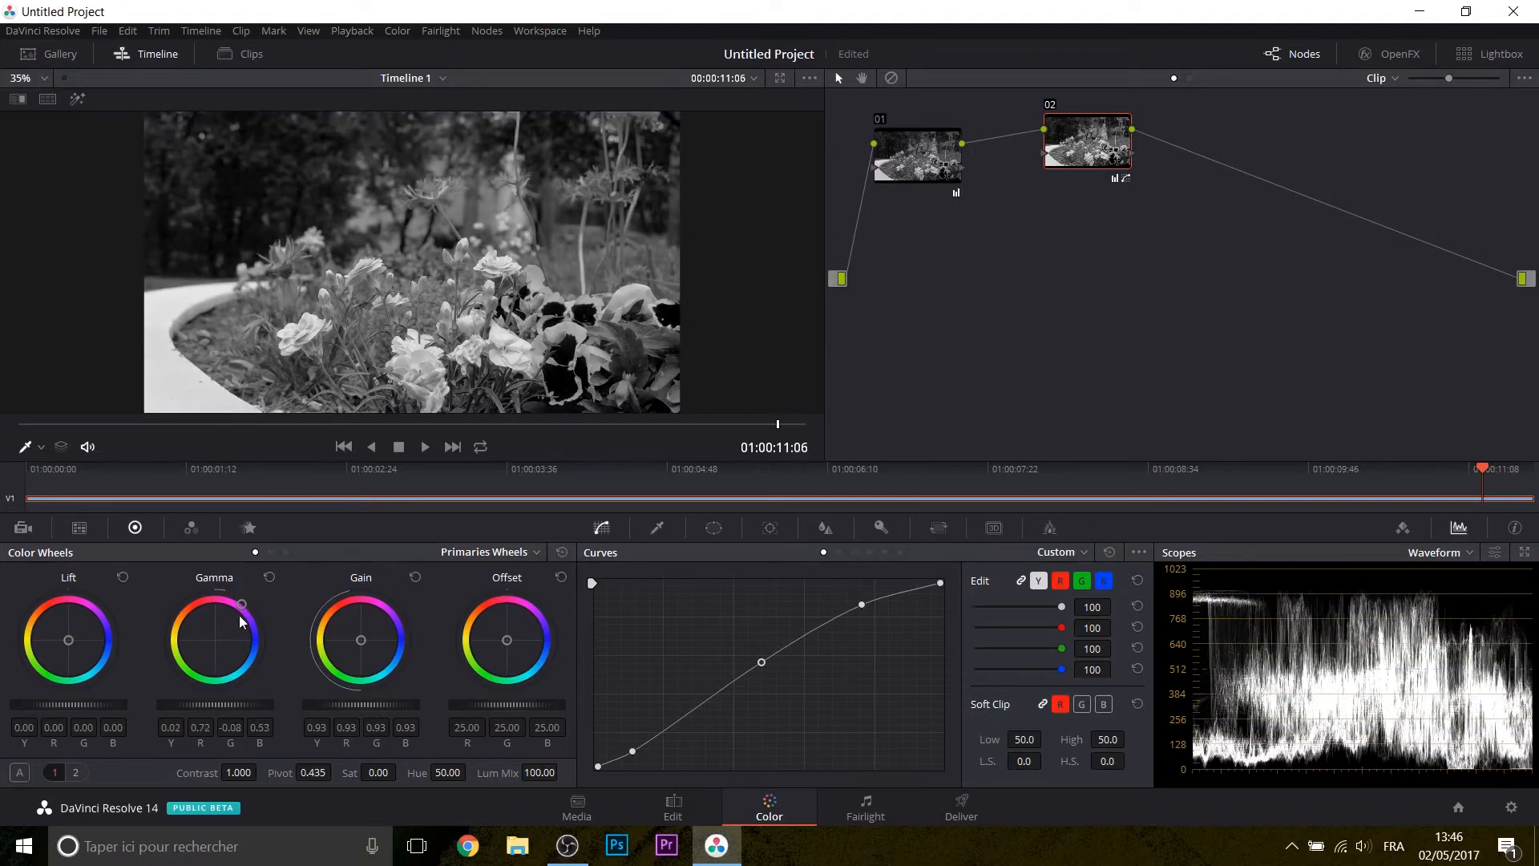
pyautogui.click(270, 577)
# Step: Push node 02's gamma toward magenta-blue, to about Y 0.02, R 0.44, G -0.06, B 0.49, and compare with the node off
pyautogui.moveTo(215, 640); pyautogui.dragTo(238, 610)
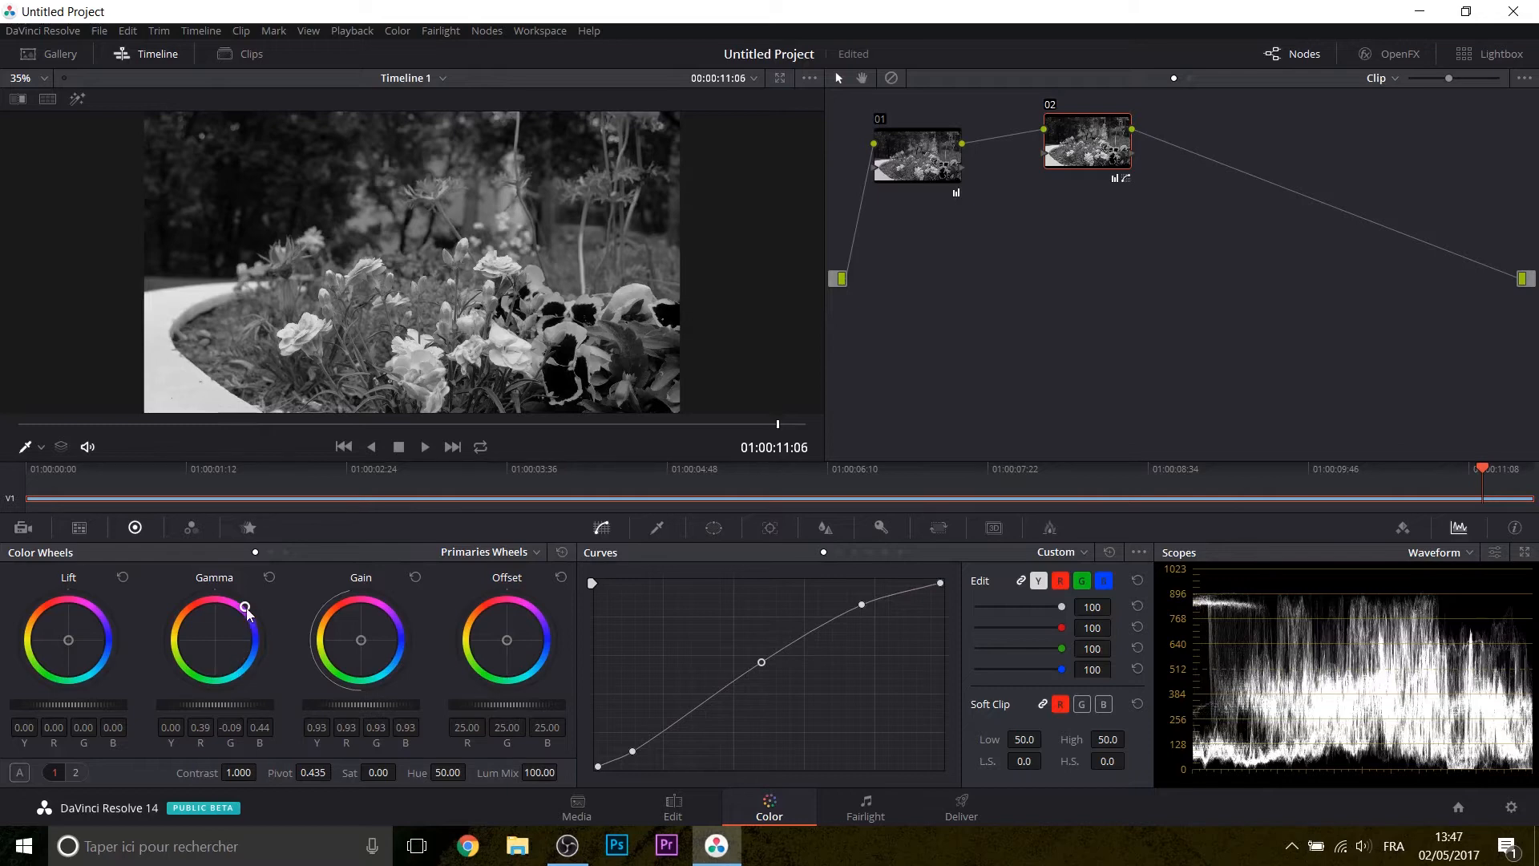
pyautogui.moveTo(214, 704); pyautogui.dragTo(235, 704)
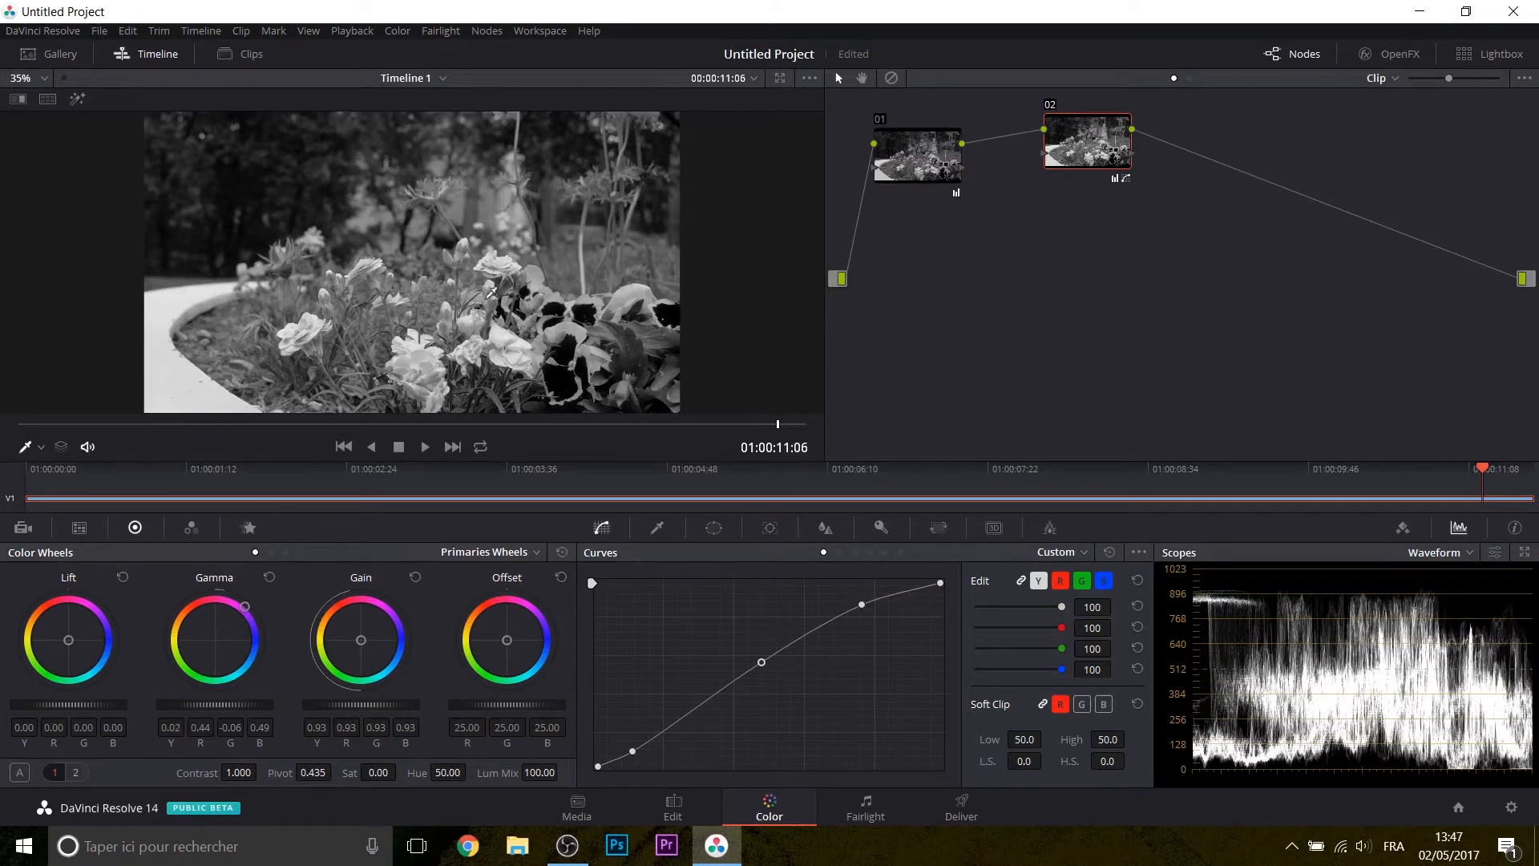
pyautogui.click(1051, 103)
pyautogui.click(1050, 103)
# Step: Push node 02's lift toward orange, to about Y 0.01, R 0.27, G -0.01, B -0.52, and compare with the node off
pyautogui.moveTo(69, 641); pyautogui.dragTo(36, 626)
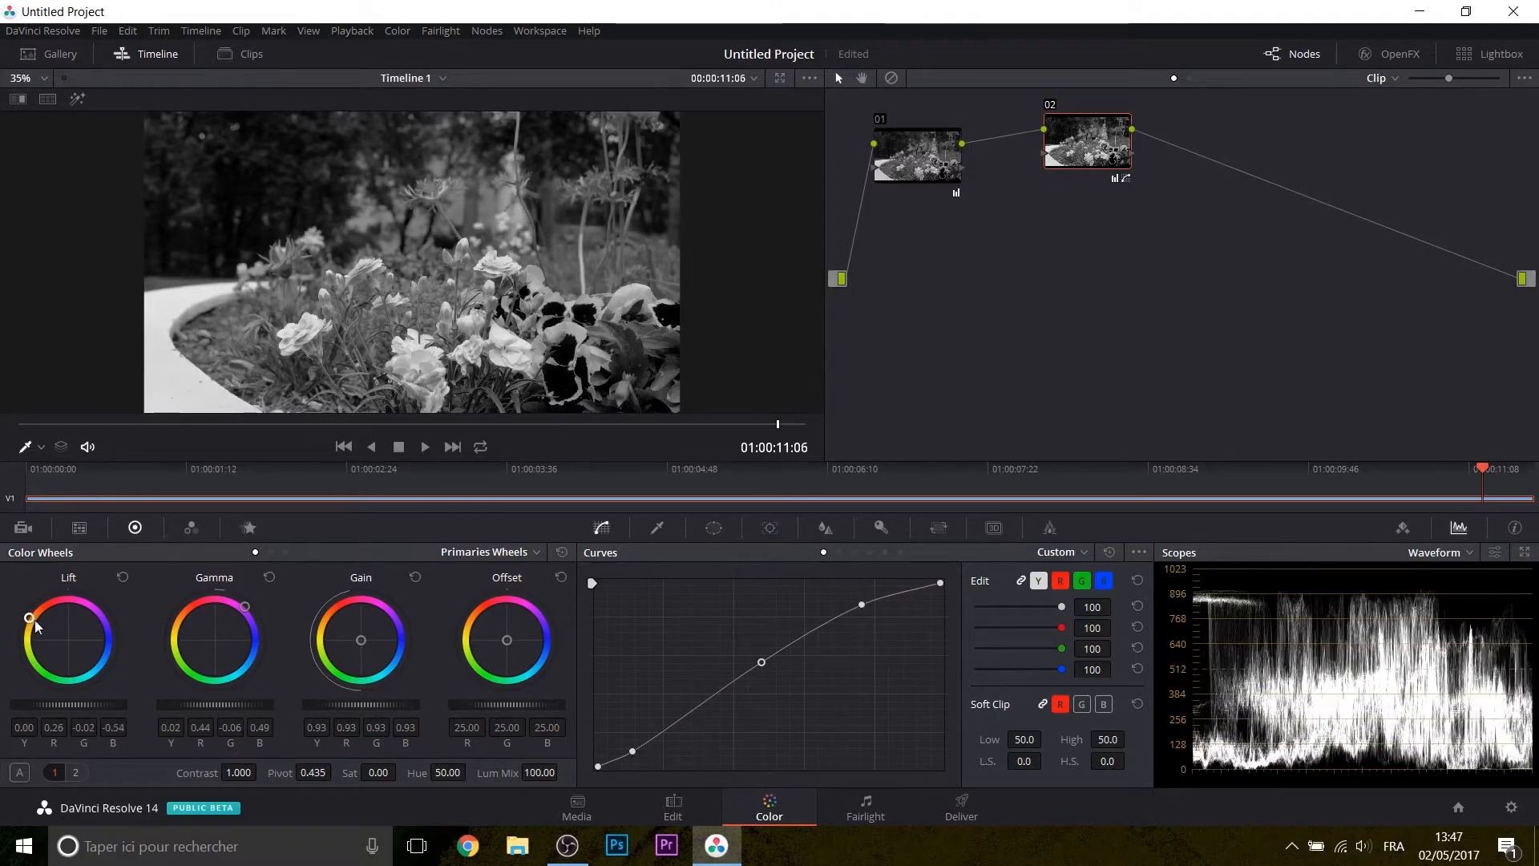
pyautogui.moveTo(69, 705); pyautogui.dragTo(71, 704)
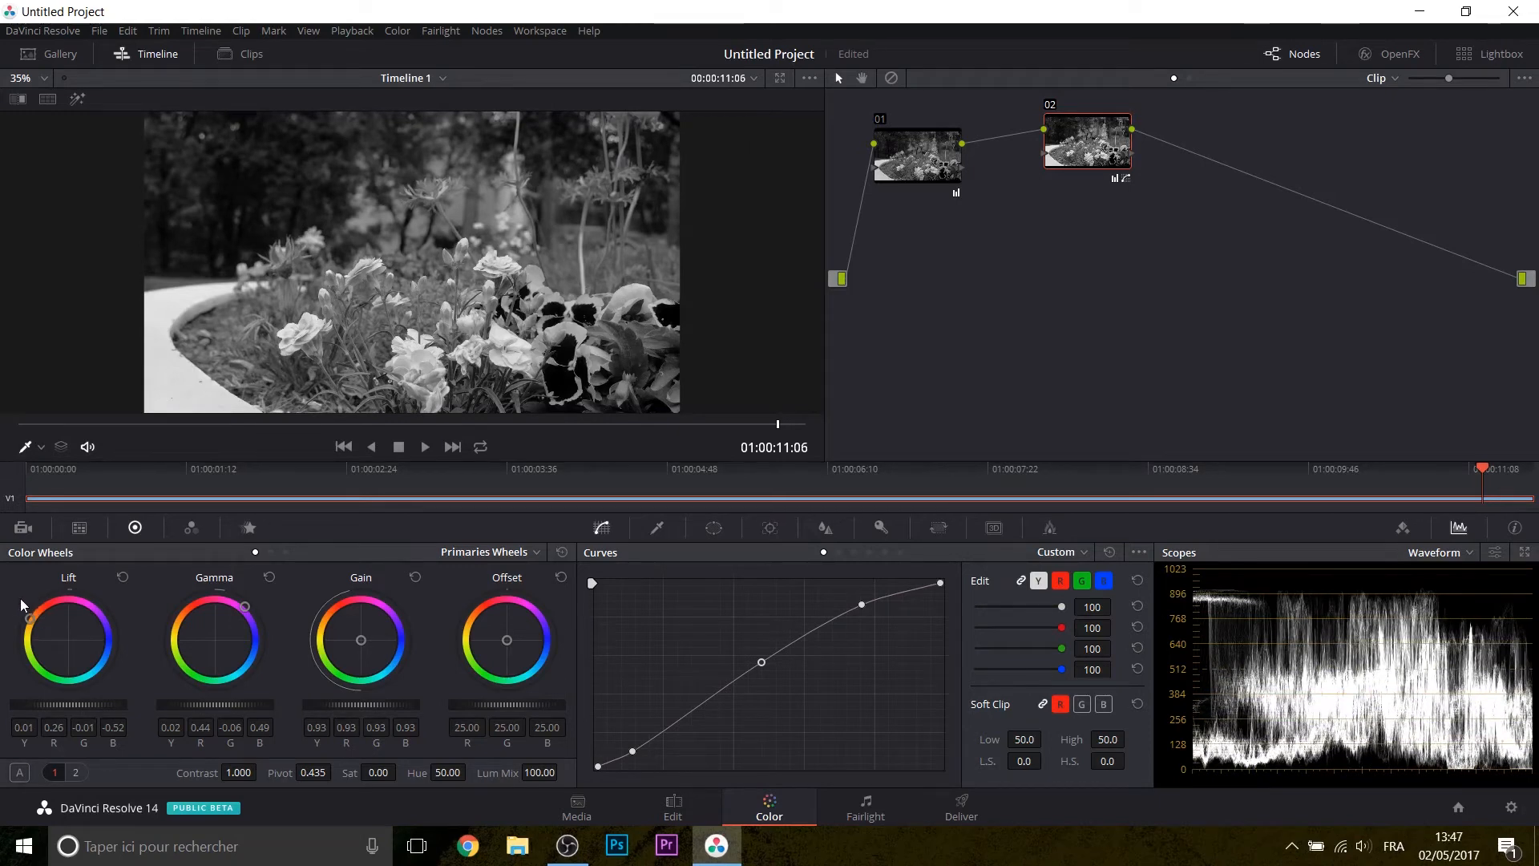
pyautogui.moveTo(33, 617); pyautogui.dragTo(32, 617)
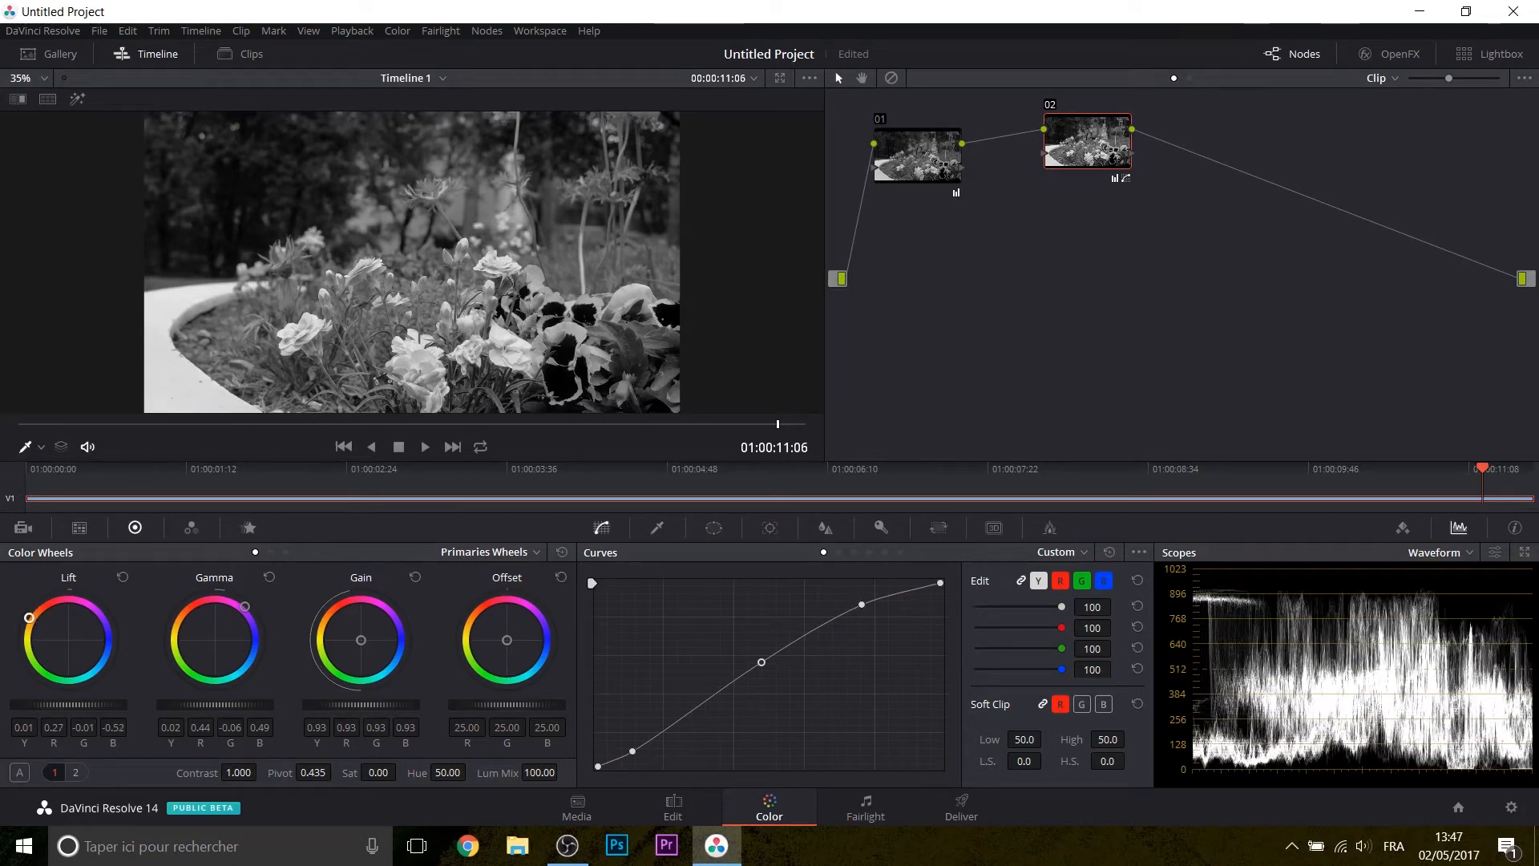
pyautogui.click(1051, 104)
pyautogui.click(1051, 104)
# Step: Set node 02's gain to about R 1.07, G 0.89, B 0.82 and its offset to about R 8.03, G 29.26, B 24.98
pyautogui.moveTo(345, 646); pyautogui.dragTo(405, 628)
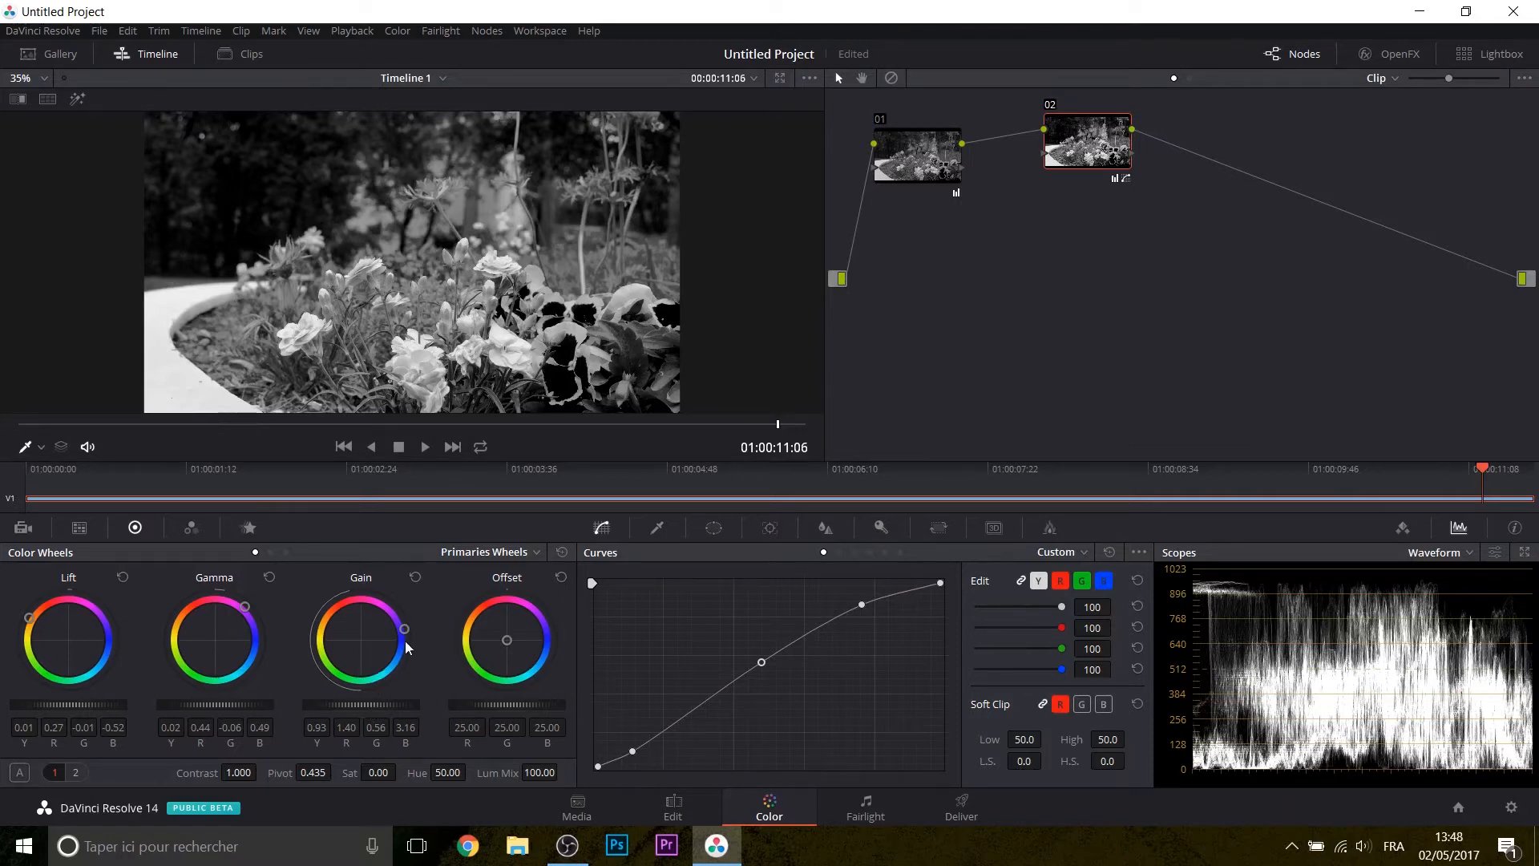
pyautogui.moveTo(405, 627); pyautogui.dragTo(357, 636)
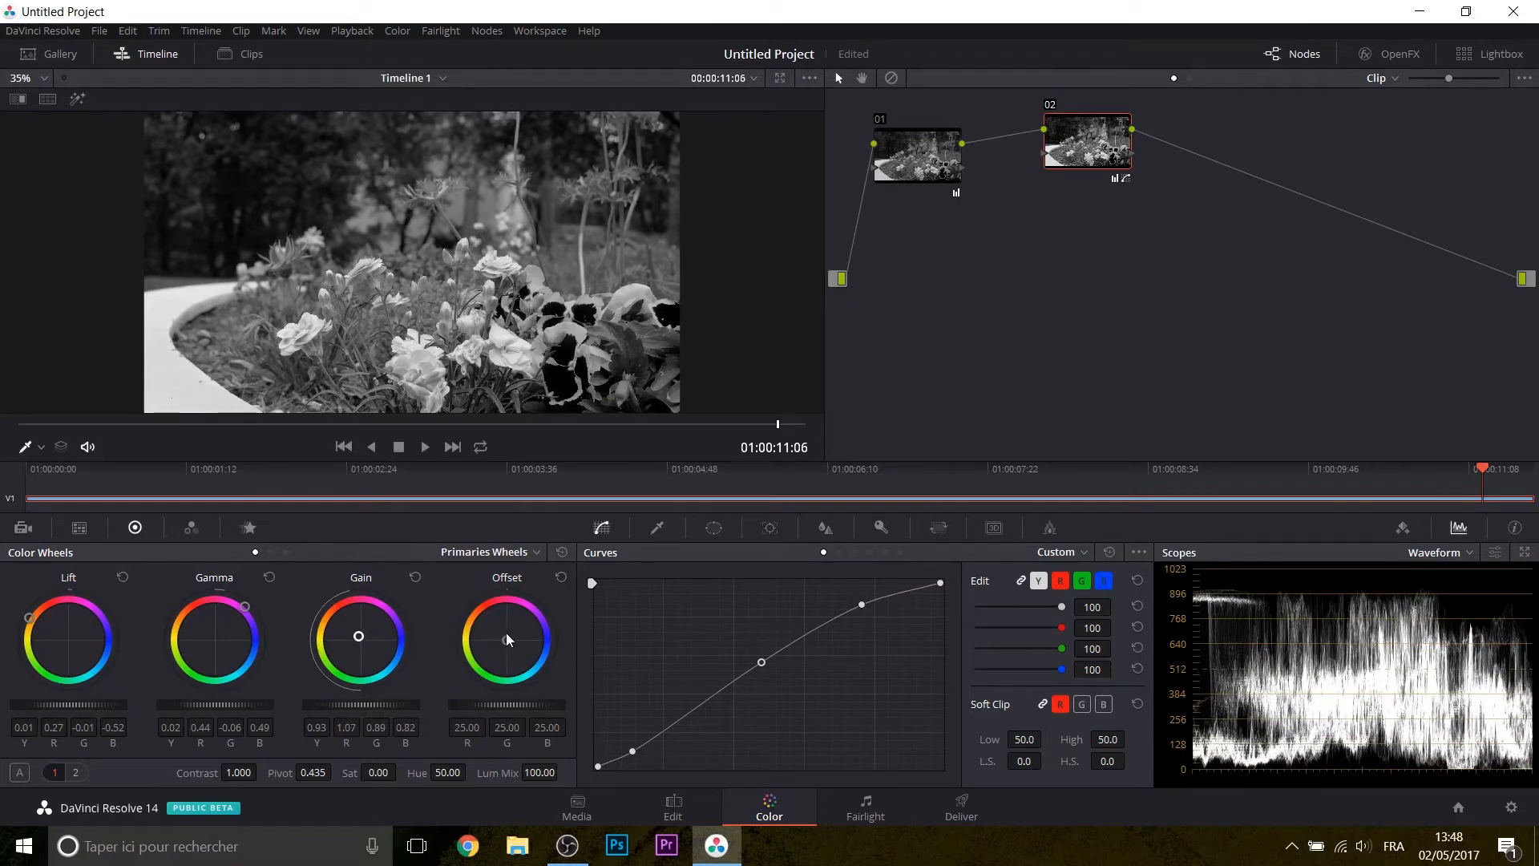
pyautogui.moveTo(507, 639)
pyautogui.mouseDown()
pyautogui.moveTo(511, 619)
pyautogui.moveTo(506, 653)
pyautogui.mouseUp()
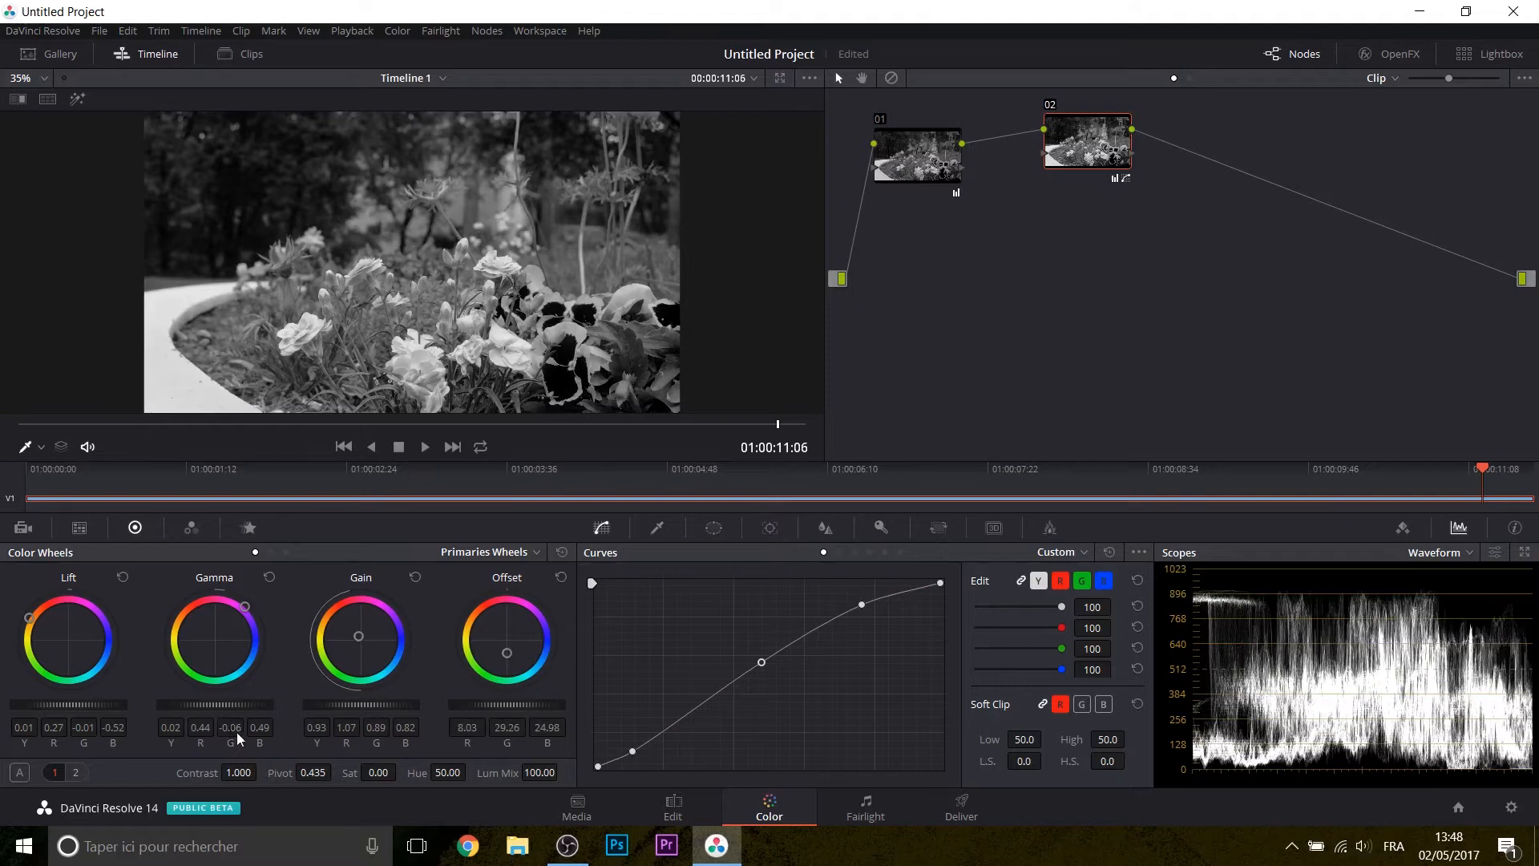
# Step: Raise node 02's contrast to about 1.168 and compare the image with the node off and on
pyautogui.moveTo(259, 779); pyautogui.dragTo(261, 757)
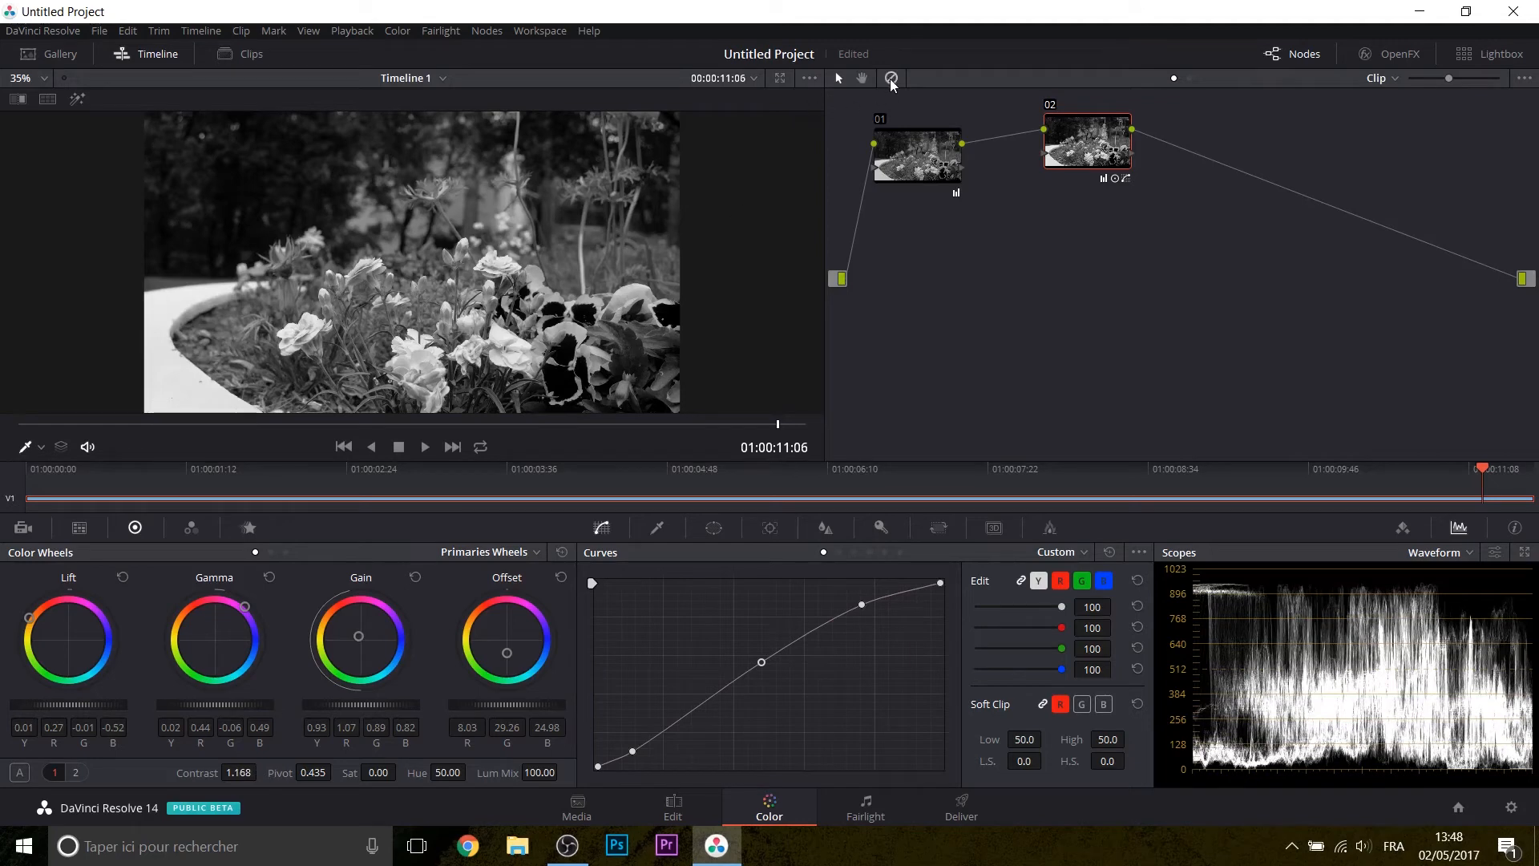
pyautogui.click(1051, 105)
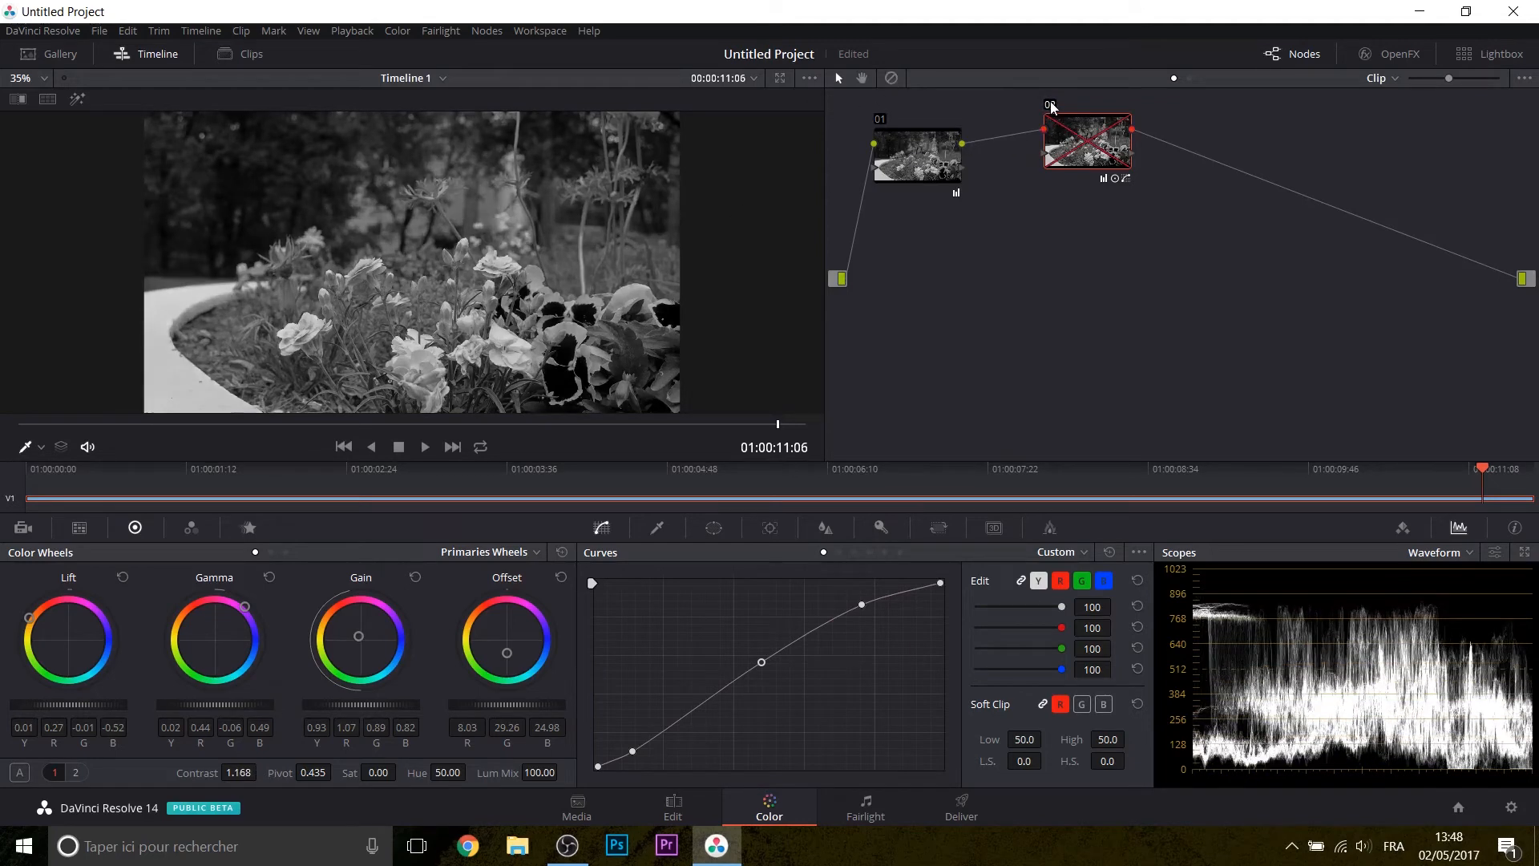
pyautogui.click(1051, 105)
pyautogui.click(1051, 105)
pyautogui.click(1050, 105)
pyautogui.click(1051, 105)
pyautogui.click(1051, 105)
pyautogui.click(1051, 105)
pyautogui.click(1051, 105)
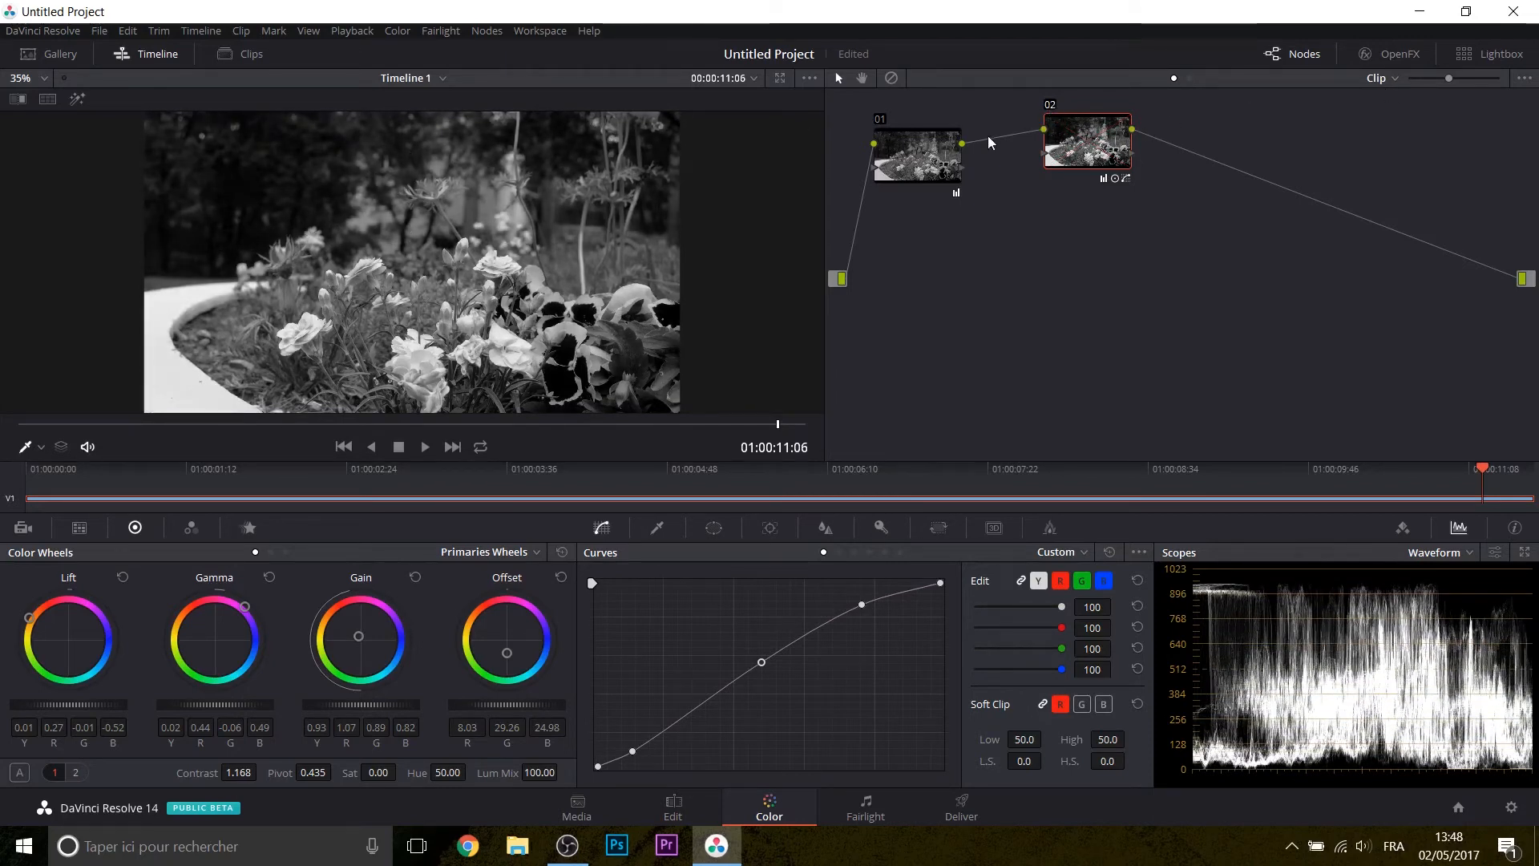
# Step: Bypass and restore all grades to compare the black-and-white result with the original colour shot
pyautogui.click(889, 79)
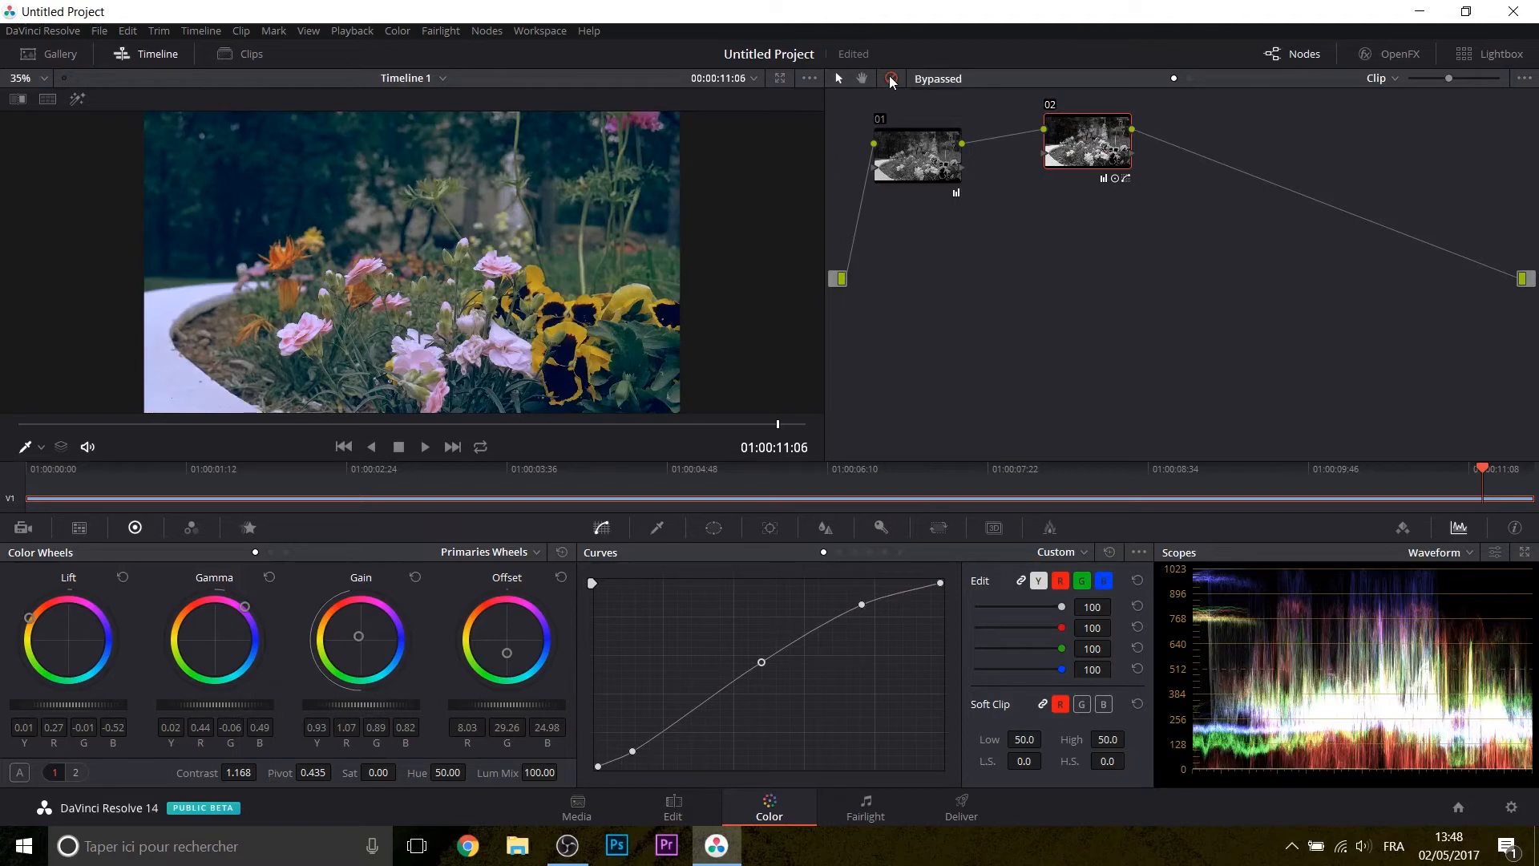
pyautogui.click(890, 79)
pyautogui.click(889, 79)
pyautogui.click(889, 78)
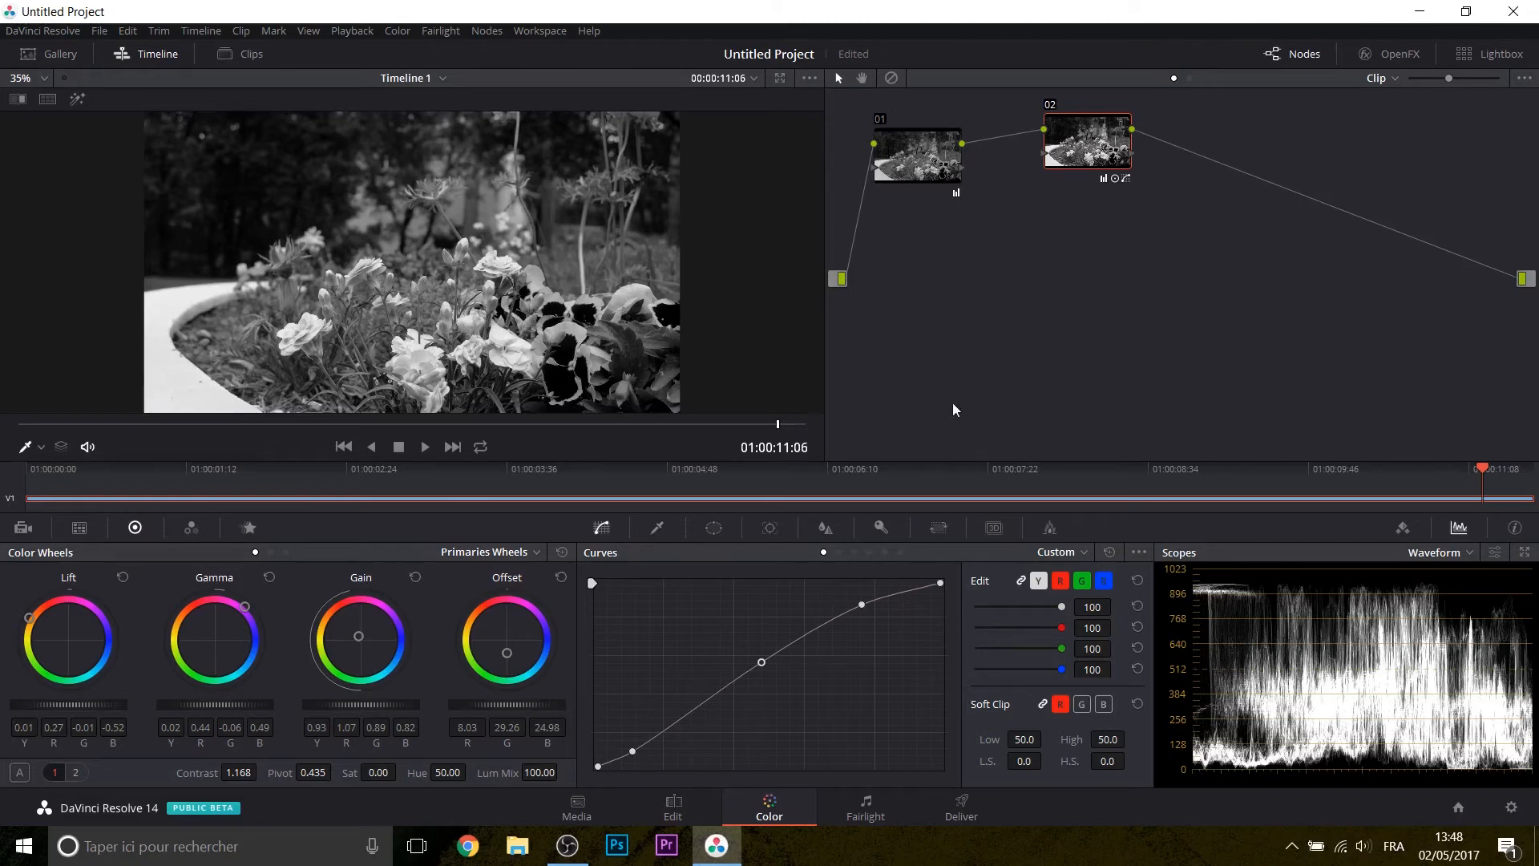
# Step: Fine-tune node 02's gain to about G 0.90 and B 0.83, and raise the black end of its curve slightly
pyautogui.moveTo(371, 706)
pyautogui.mouseDown()
pyautogui.moveTo(353, 705)
pyautogui.moveTo(397, 708)
pyautogui.mouseUp()
pyautogui.moveTo(597, 767); pyautogui.dragTo(630, 750)
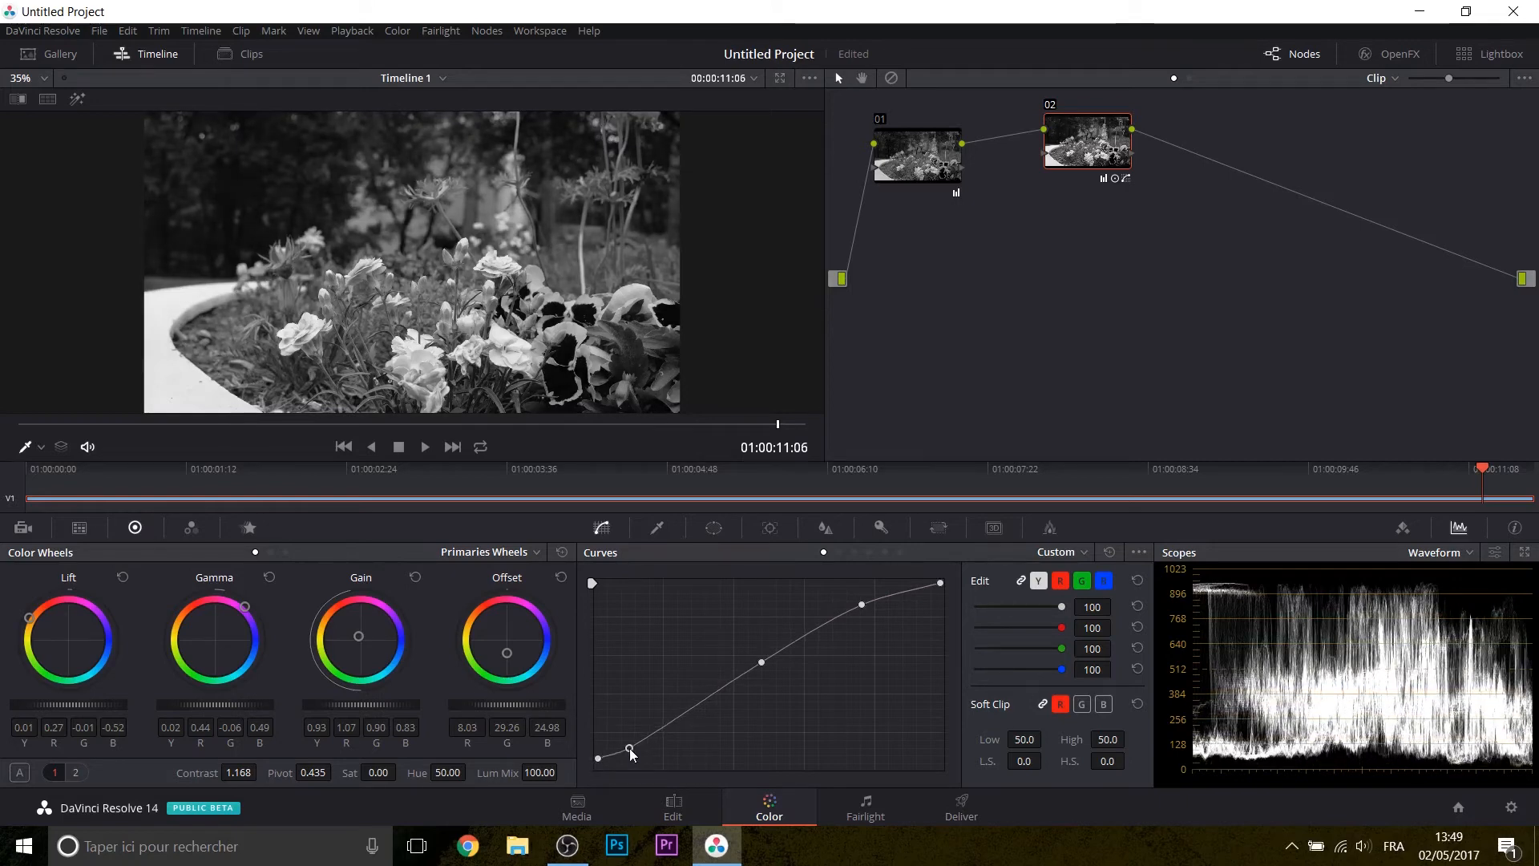